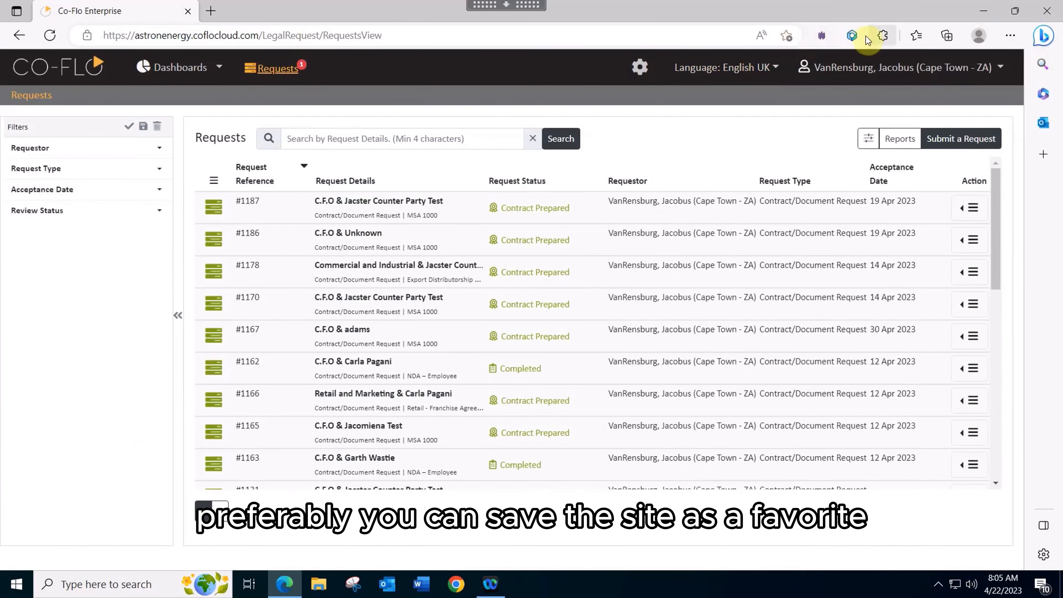
{"action": "left_click", "coordinate": [921, 36]}
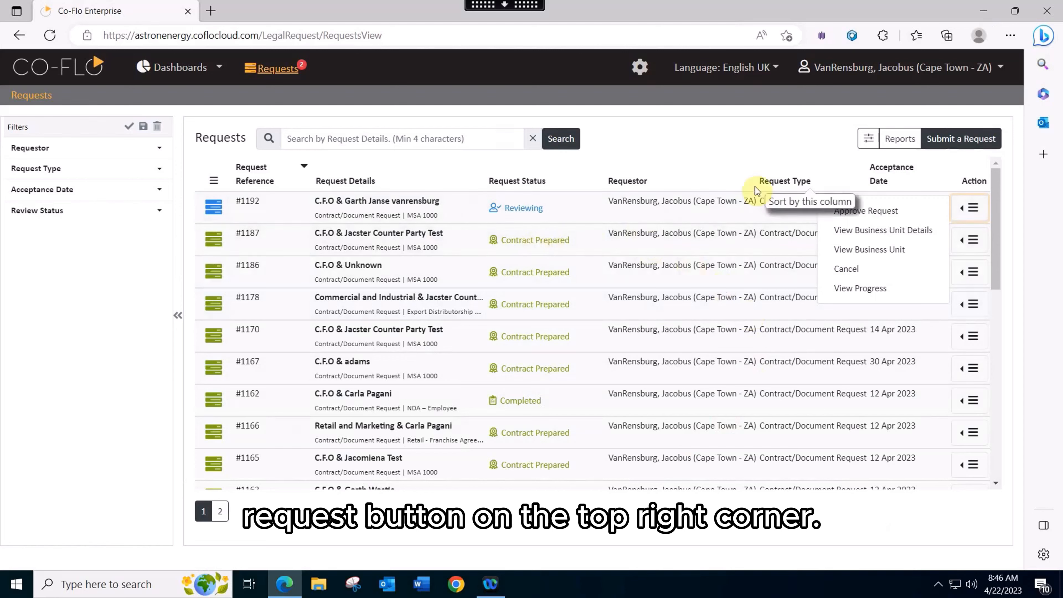
Start a new request of type Contract/Document Request and set its subcategory to New Contract/Document
{"action": "left_click", "coordinate": [960, 146]}
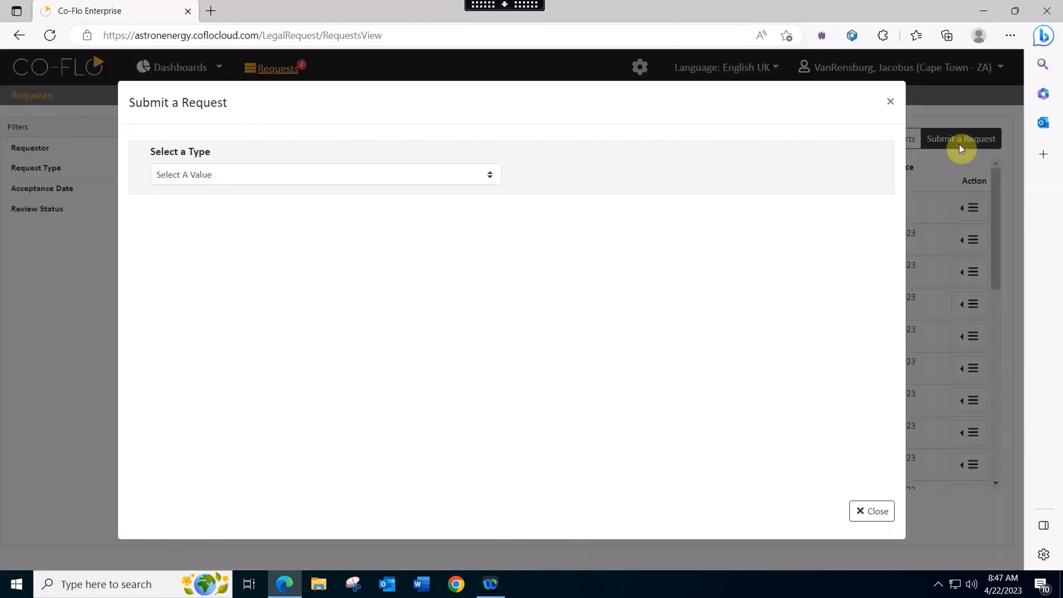
{"action": "left_click", "coordinate": [491, 175]}
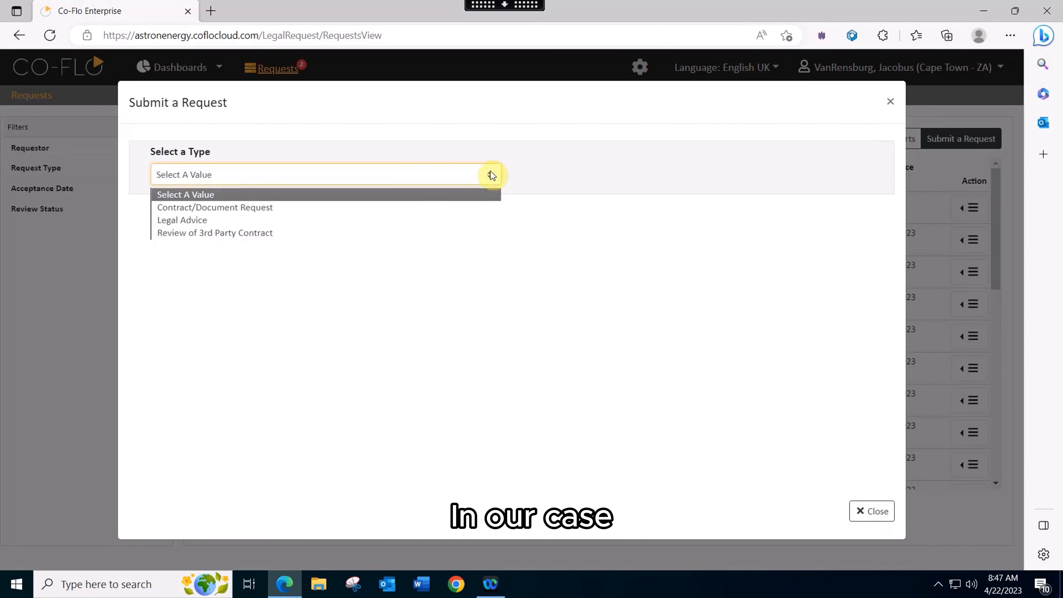
{"action": "left_click", "coordinate": [295, 209]}
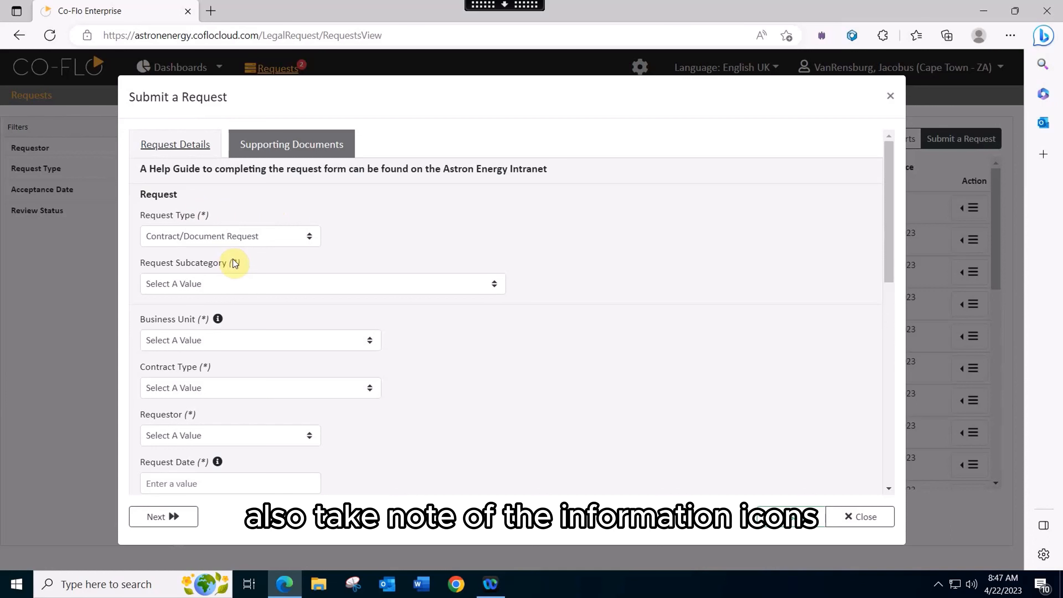
{"action": "mouse_move", "coordinate": [219, 321]}
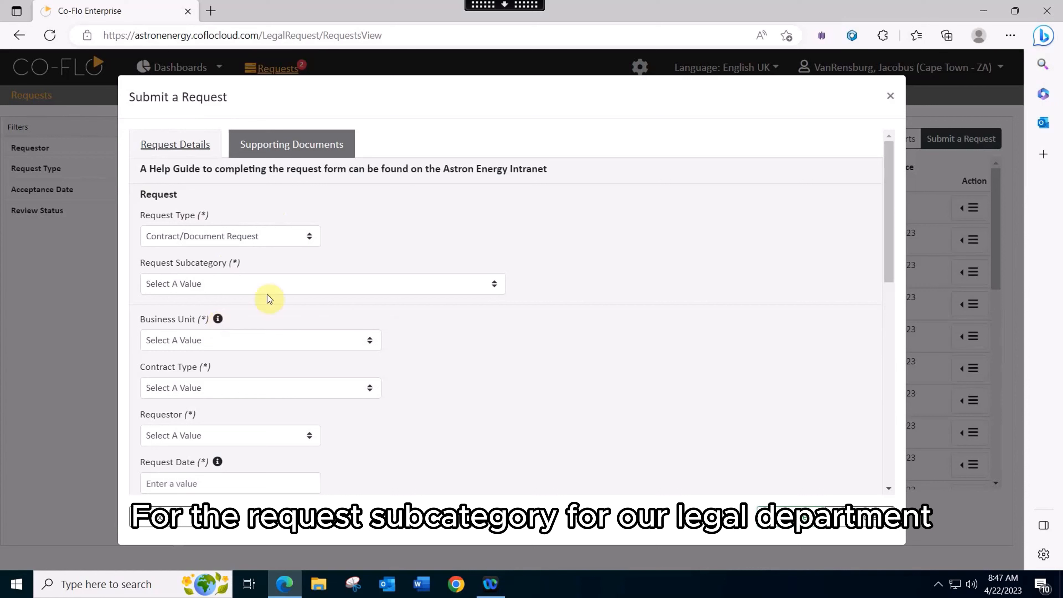
{"action": "left_click", "coordinate": [322, 286]}
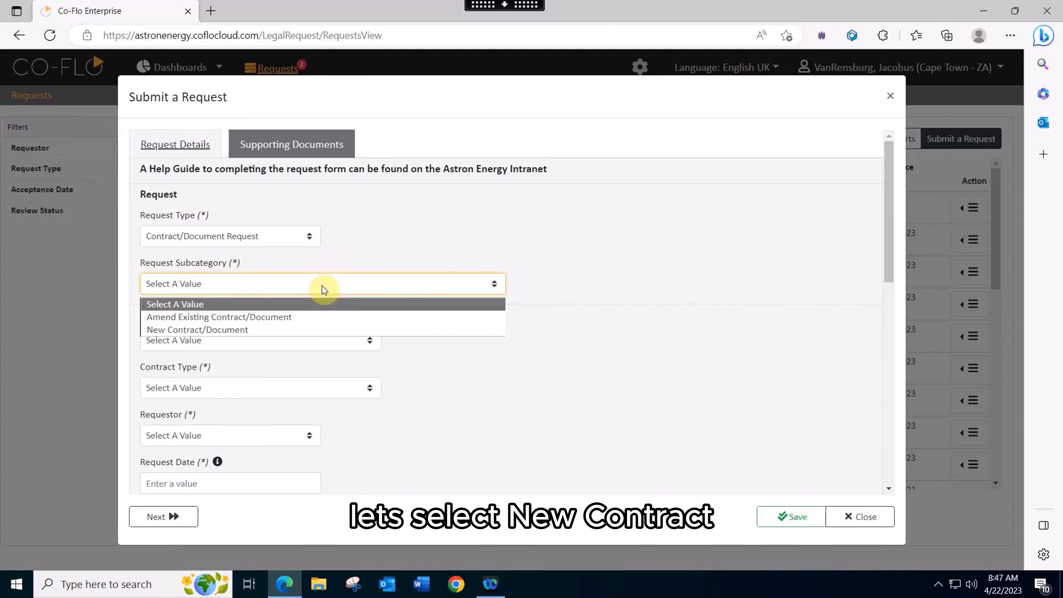
{"action": "left_click", "coordinate": [309, 329]}
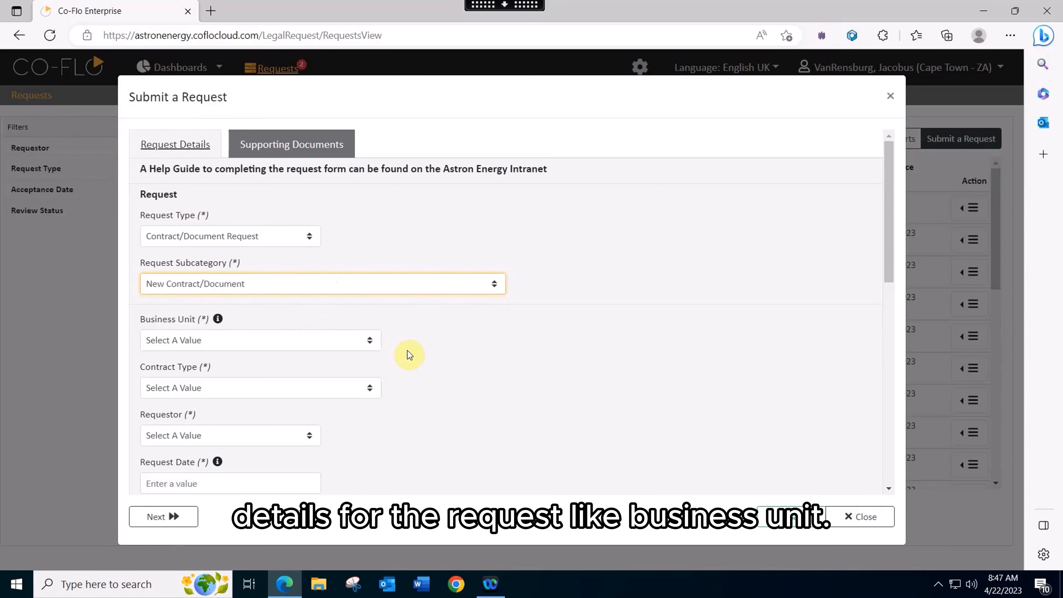
Set the request's business unit to C.F.O and its department to Compliance
{"action": "left_click", "coordinate": [371, 341]}
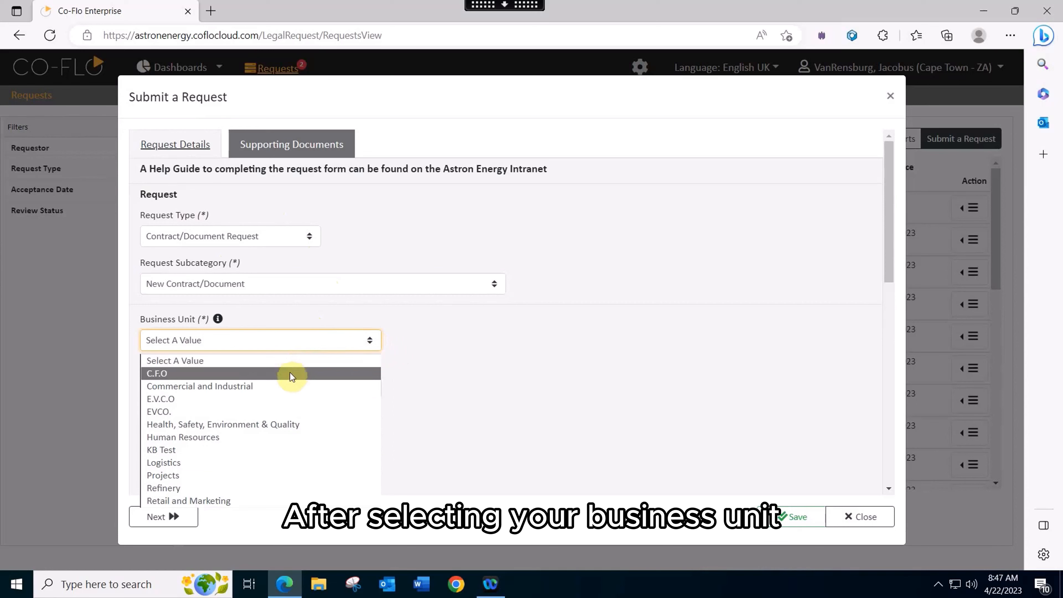
{"action": "left_click", "coordinate": [292, 374]}
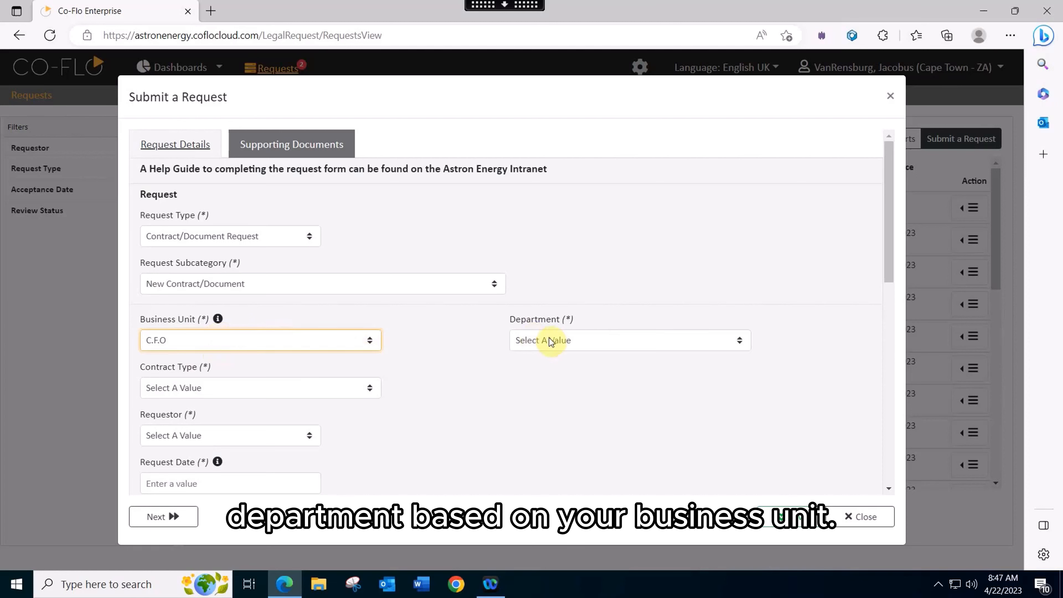
{"action": "left_click", "coordinate": [742, 342]}
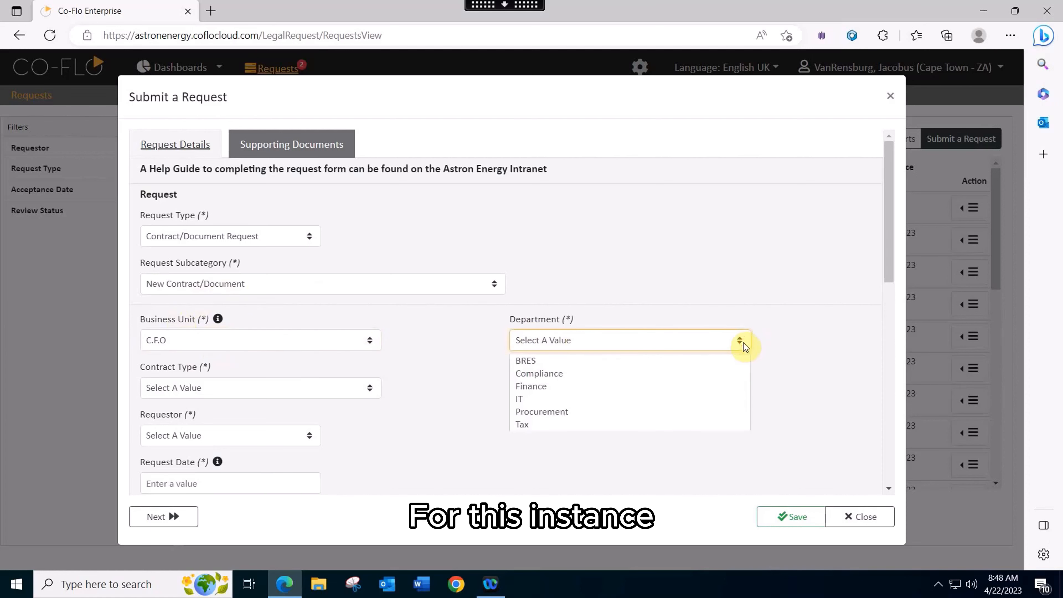
{"action": "left_click", "coordinate": [672, 374]}
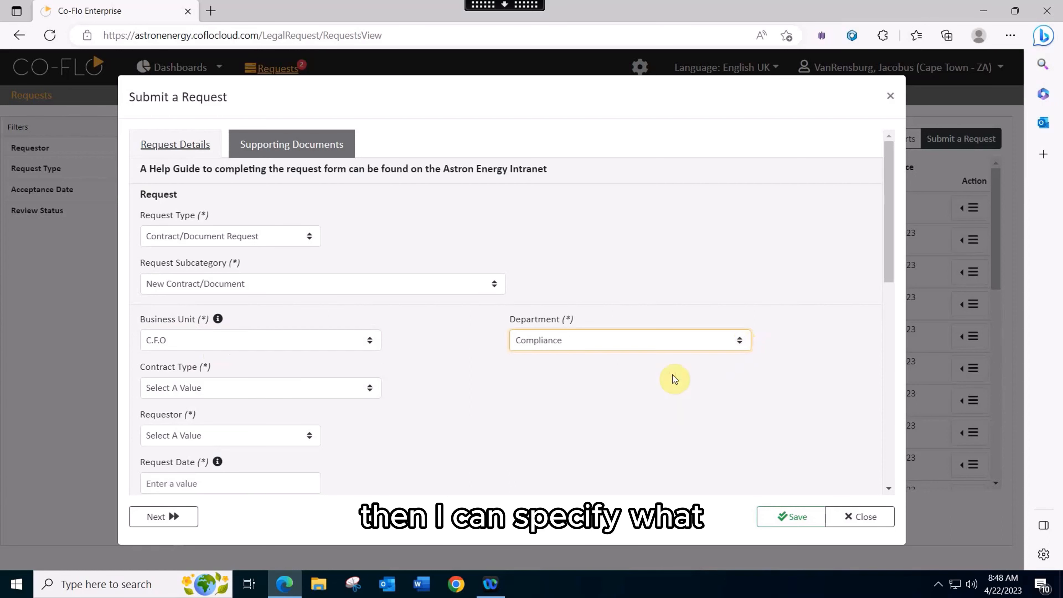
Set the contract type of the request to MSA 1000
{"action": "left_click", "coordinate": [373, 391]}
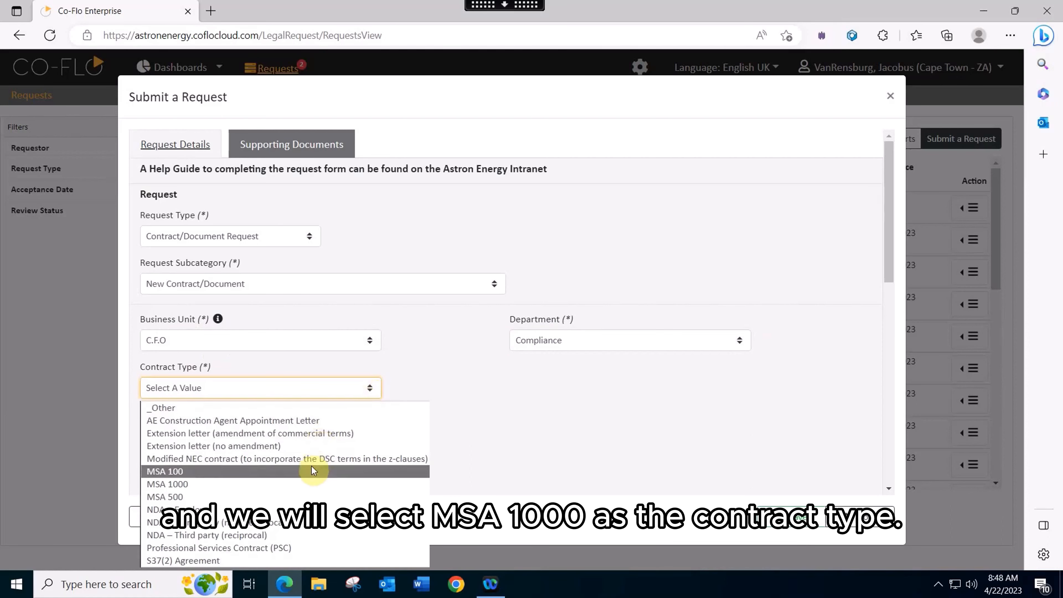
{"action": "left_click", "coordinate": [310, 484]}
{"action": "left_click", "coordinate": [482, 430]}
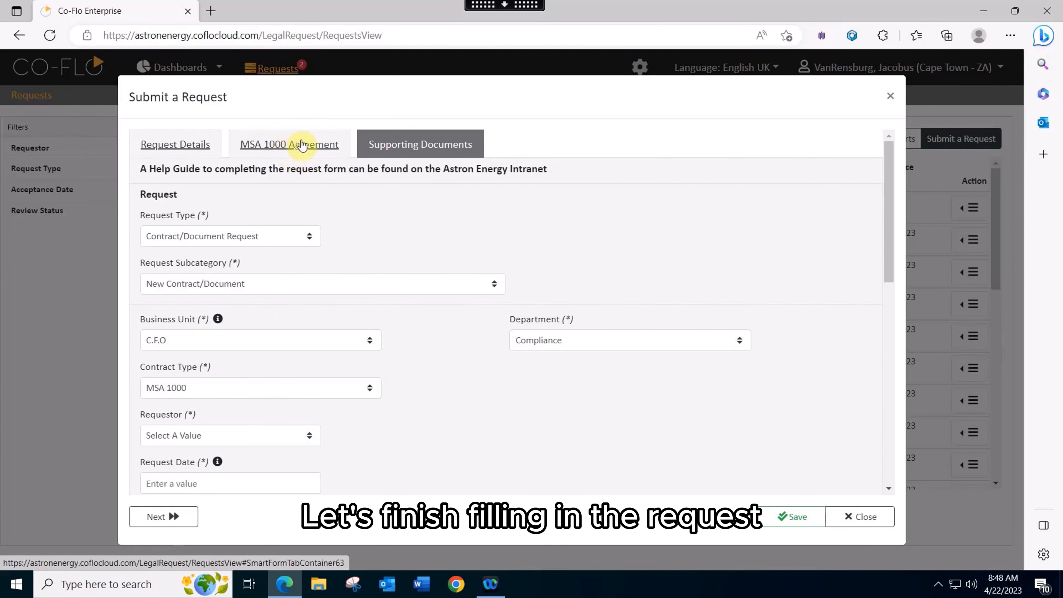
{"action": "left_click", "coordinate": [297, 145]}
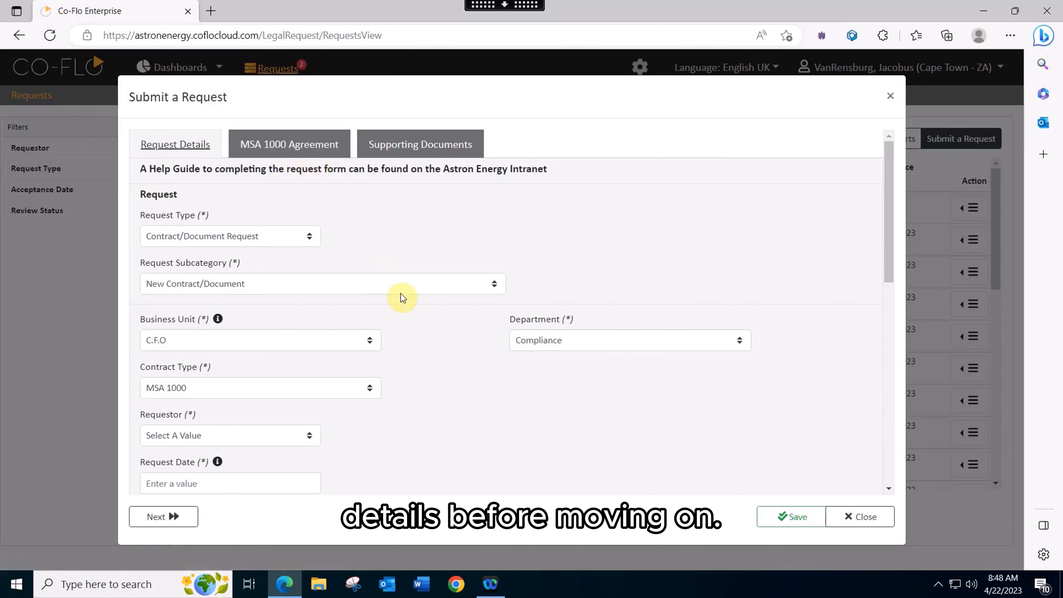
Find the signed-in user's own name in the requestor list and select it as the requestor
{"action": "scroll", "coordinate": [402, 296], "scroll_direction": "down", "scroll_amount": 1}
{"action": "scroll", "coordinate": [403, 302], "scroll_direction": "down", "scroll_amount": 1}
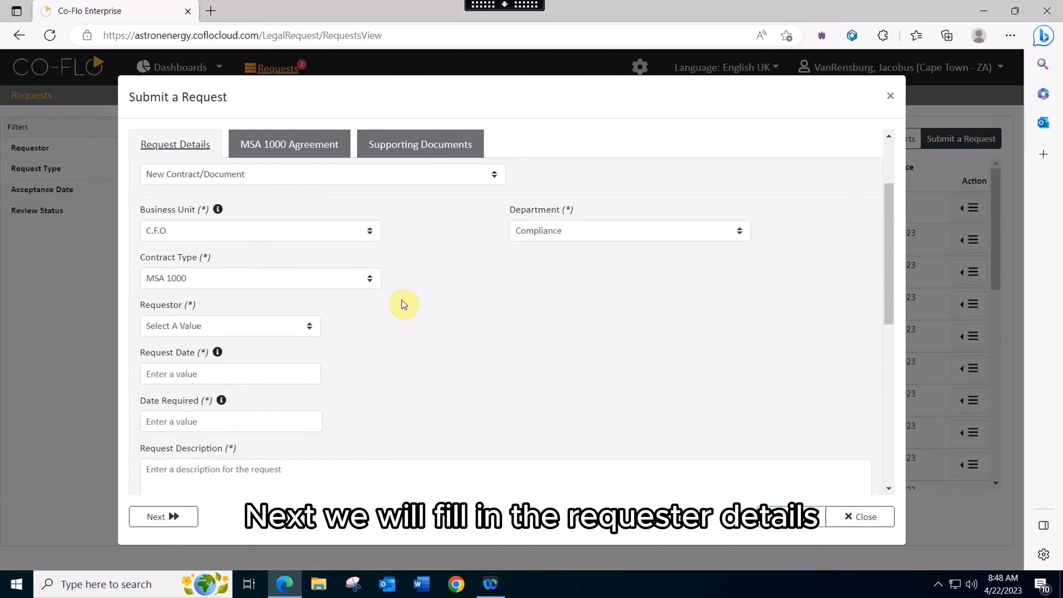
{"action": "left_click", "coordinate": [312, 328]}
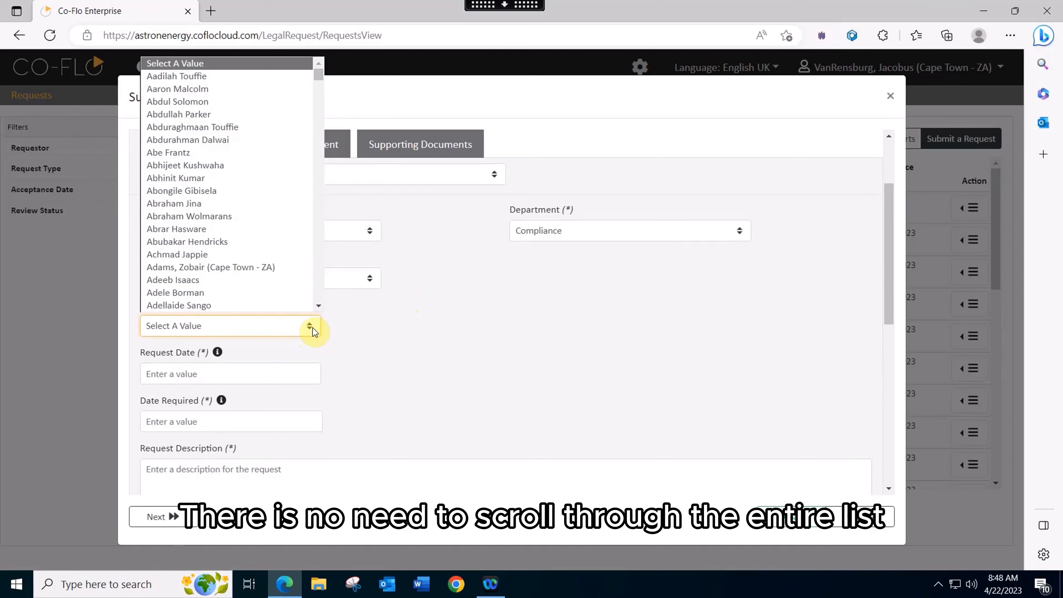
{"action": "type", "text": "vanr"}
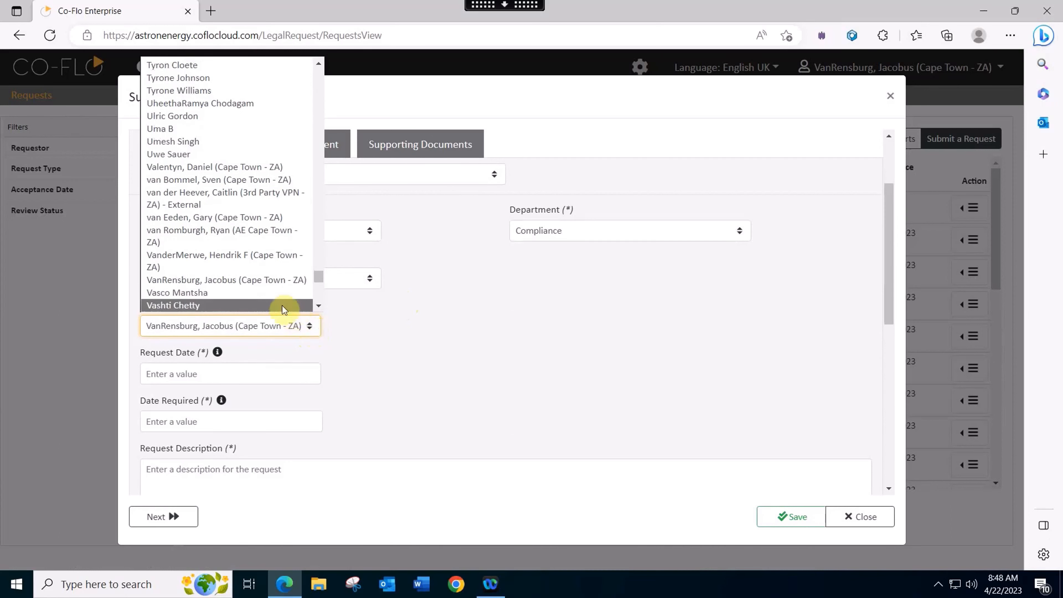
{"action": "left_click", "coordinate": [267, 281]}
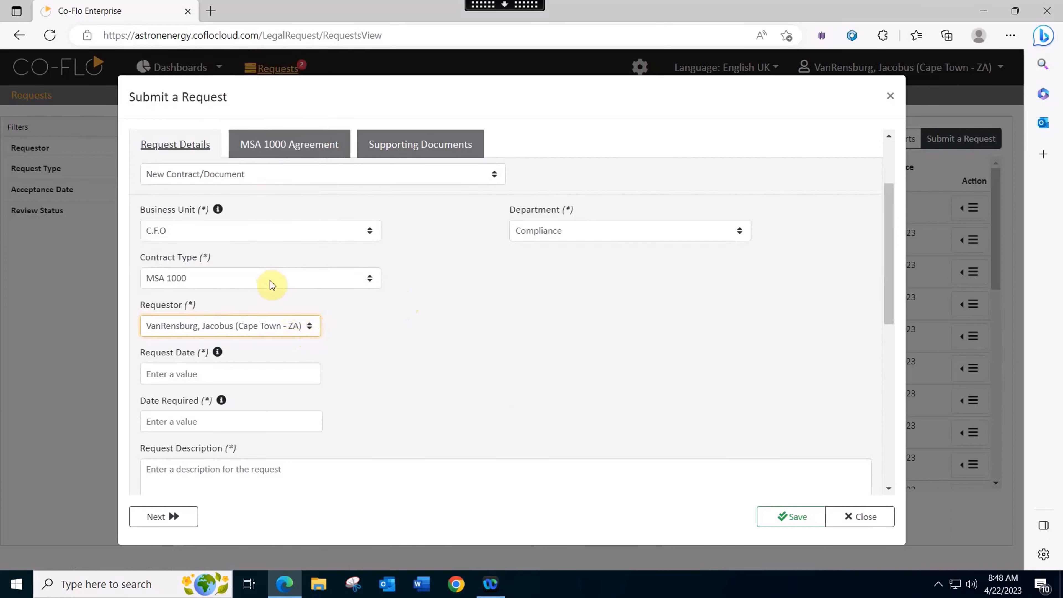
Set the request date to 22 Apr 2023 and the date required to 30 Apr 2023
{"action": "left_click", "coordinate": [236, 371]}
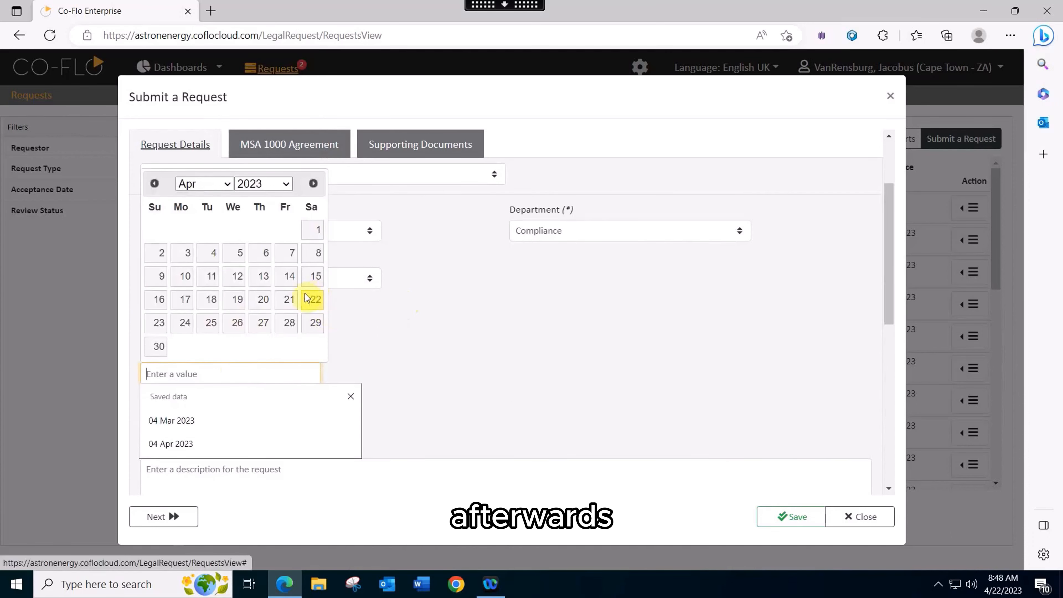
{"action": "left_click", "coordinate": [315, 298]}
{"action": "scroll", "coordinate": [356, 352], "scroll_direction": "down", "scroll_amount": 2}
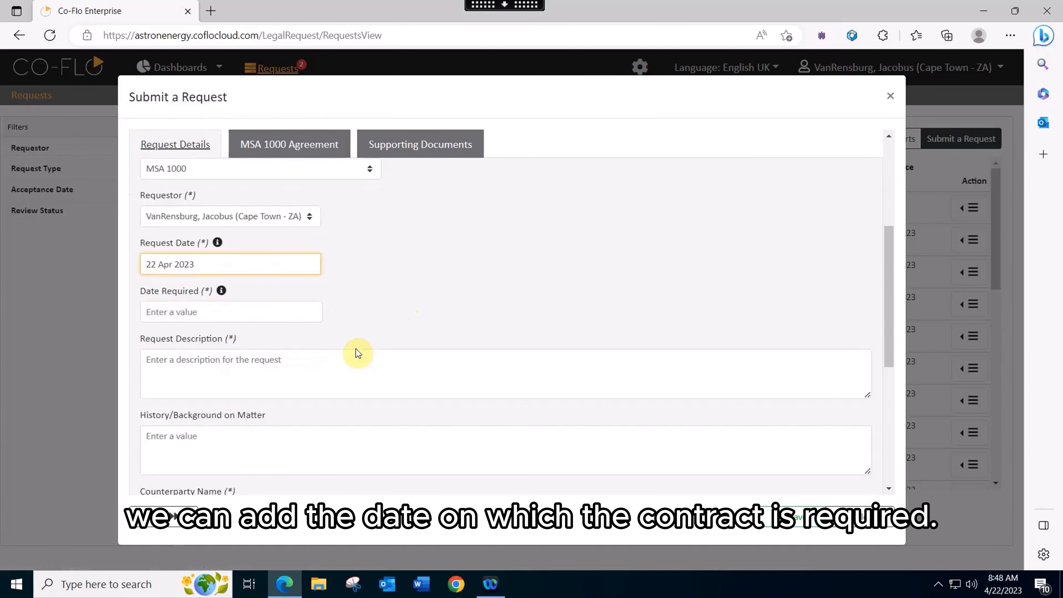
{"action": "left_click", "coordinate": [196, 310]}
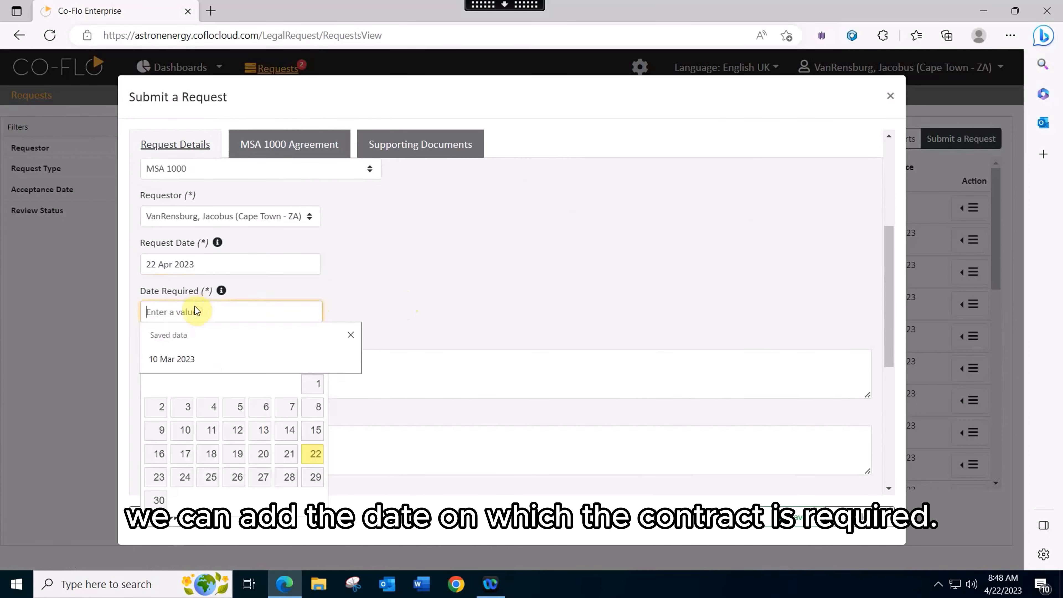
{"action": "left_click", "coordinate": [155, 501]}
Enter a two-line request description reading "Multi Line" on the first line and "Legal Team" on the second
{"action": "scroll", "coordinate": [411, 290], "scroll_direction": "down", "scroll_amount": 1}
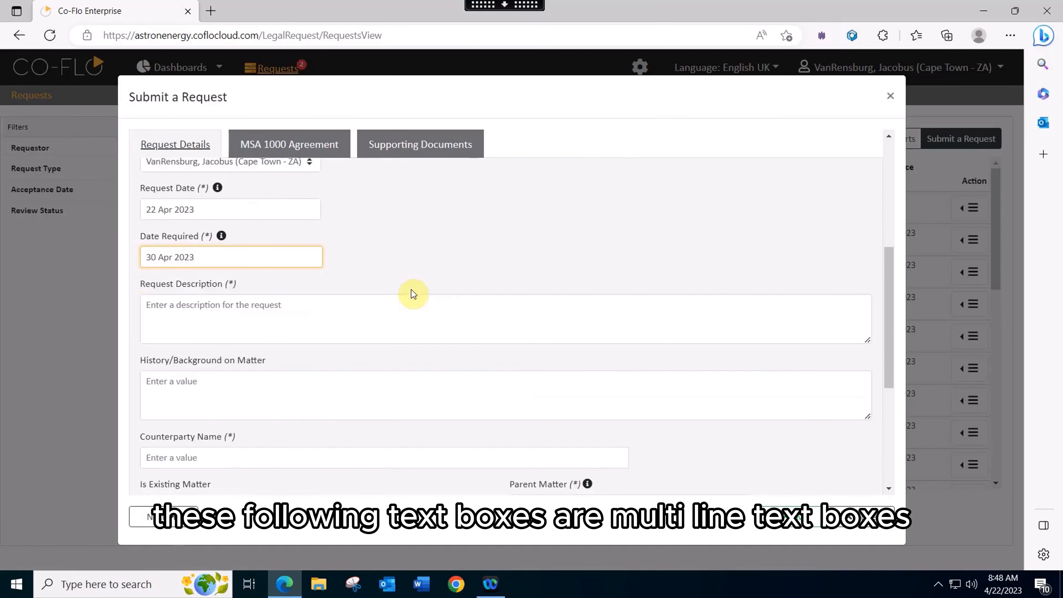
{"action": "left_click", "coordinate": [310, 303]}
{"action": "type", "text": "Multi Line"}
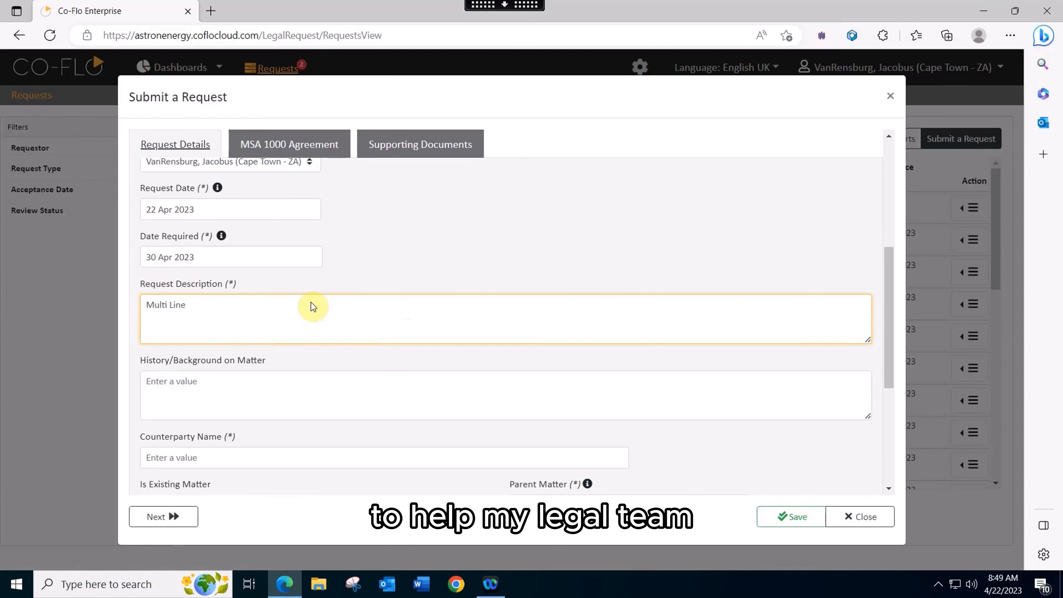
{"action": "key", "text": "Return"}
{"action": "type", "text": "Legal Team"}
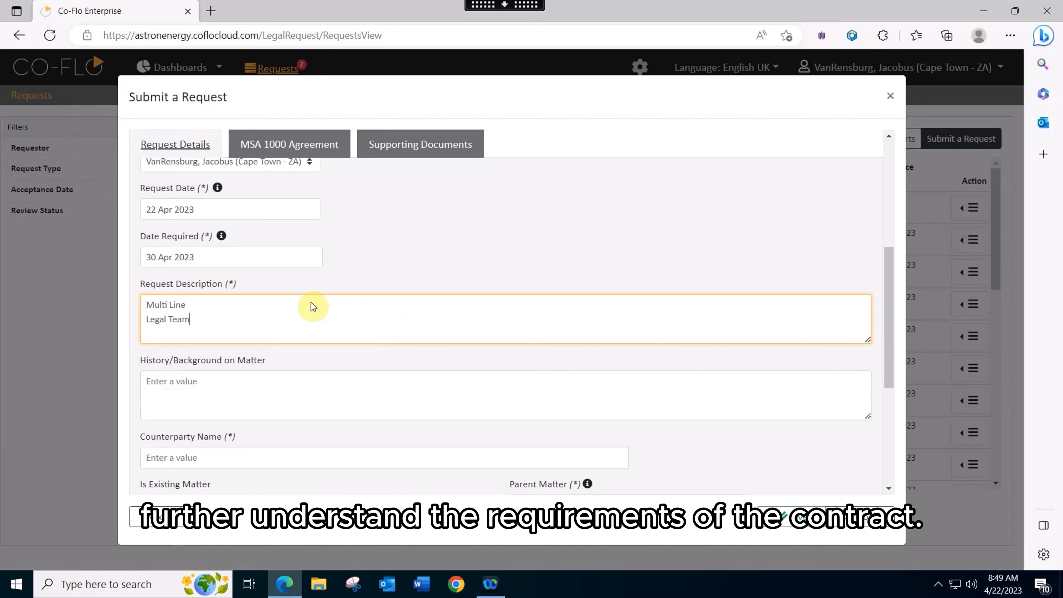
Enter the counterparty's full name, create it as a new lookup entry and confirm adding it
{"action": "scroll", "coordinate": [311, 303], "scroll_direction": "down", "scroll_amount": 1}
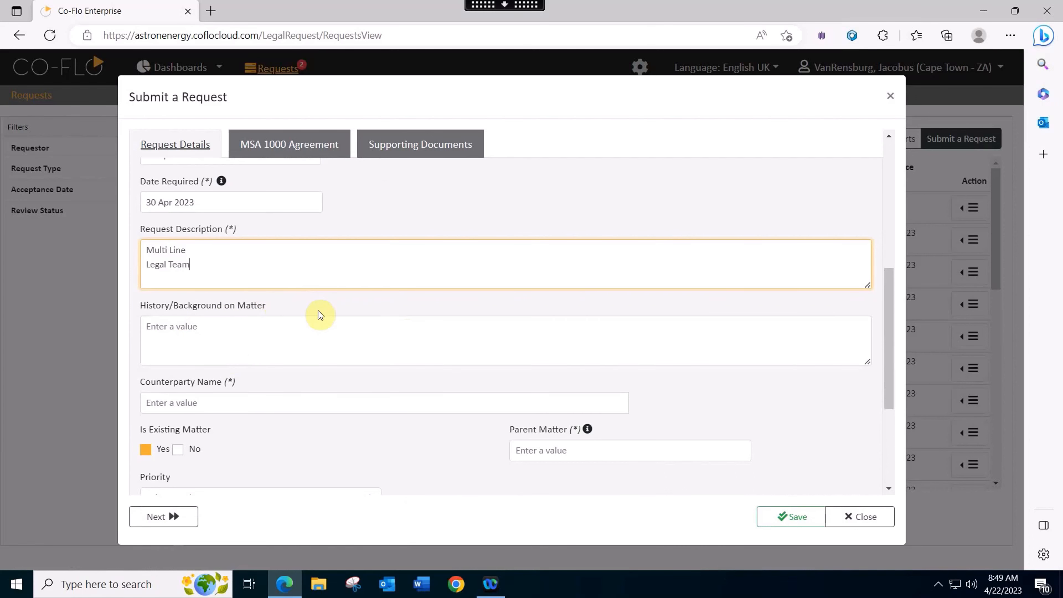
{"action": "left_click", "coordinate": [245, 402]}
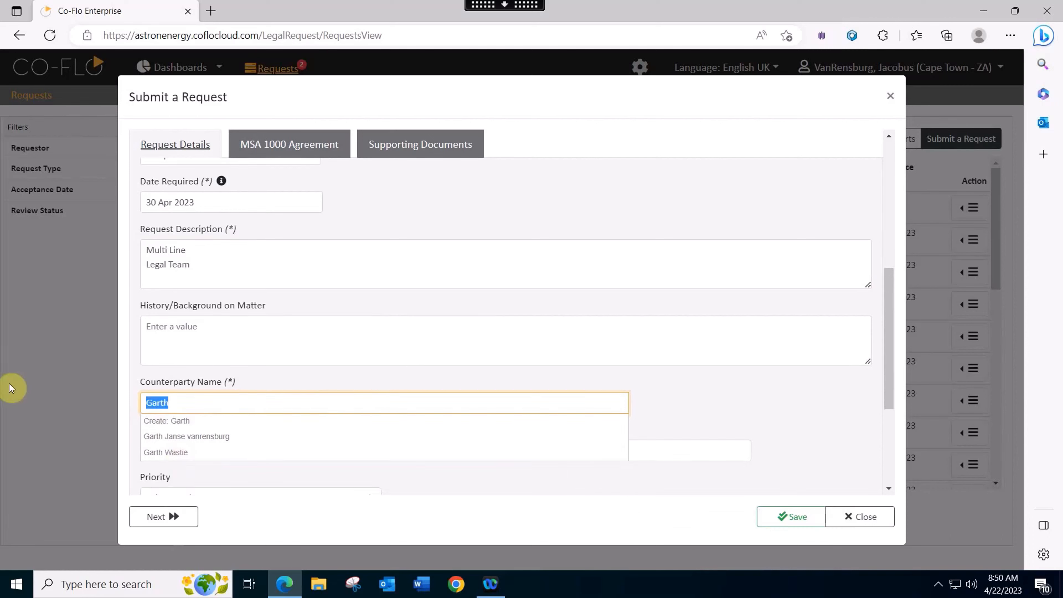
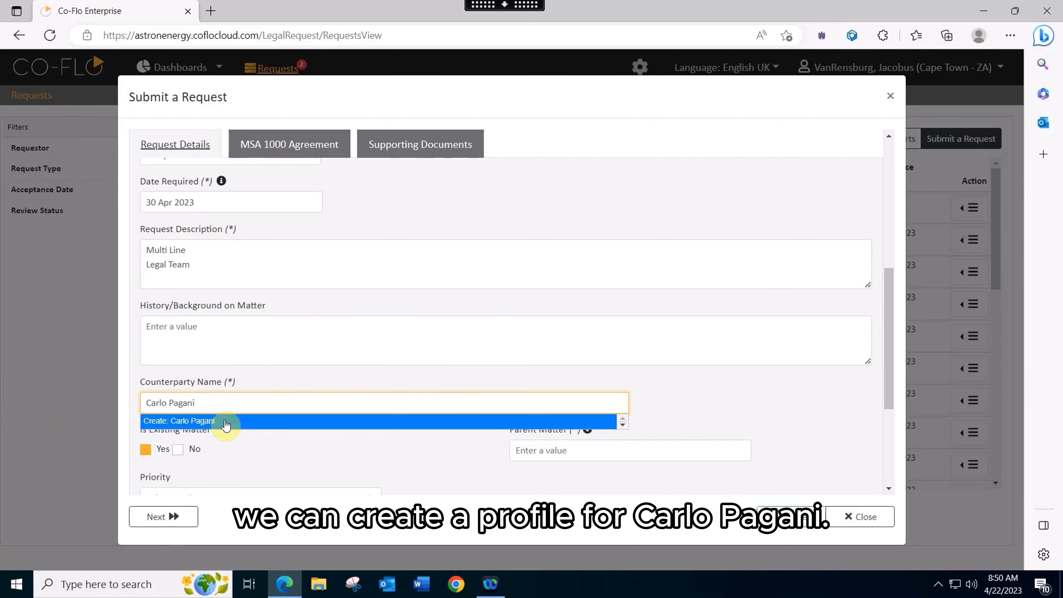
{"action": "left_click", "coordinate": [229, 421]}
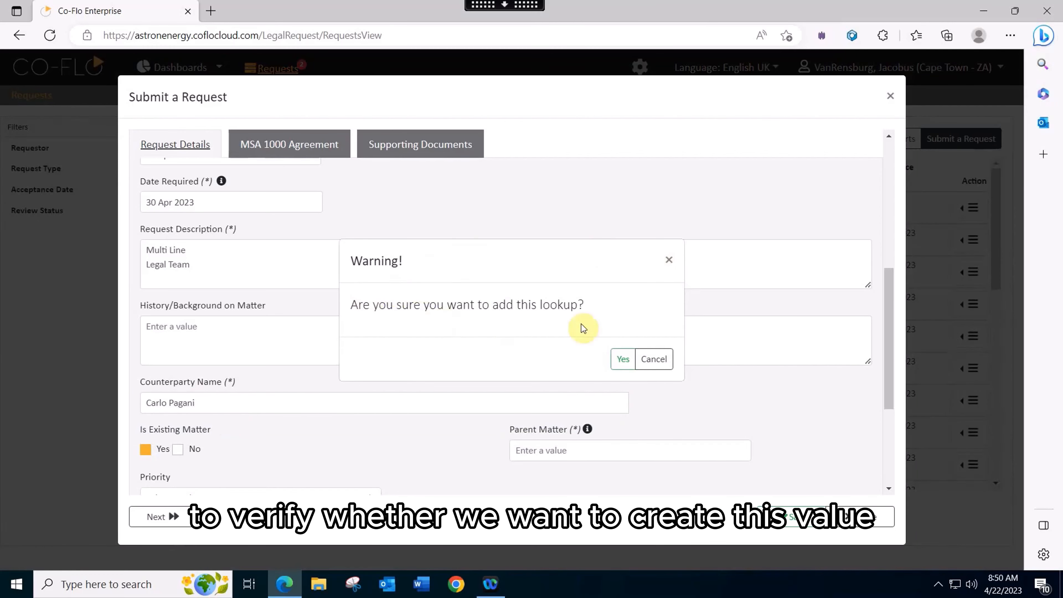
{"action": "left_click", "coordinate": [622, 360]}
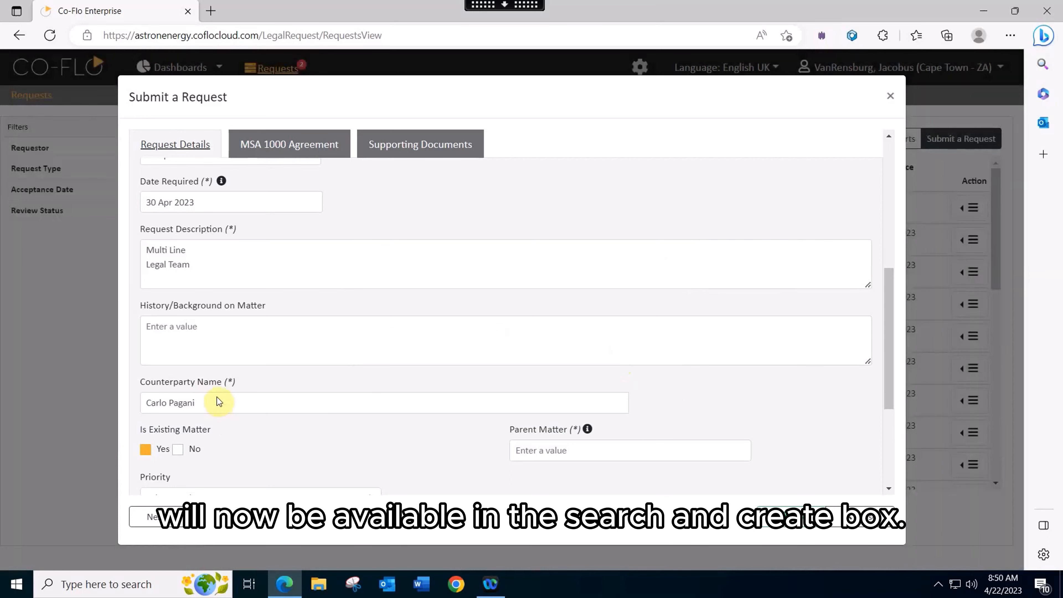
Mark the request as not an existing matter and choose the first person listed as GM
{"action": "scroll", "coordinate": [217, 397], "scroll_direction": "down", "scroll_amount": 1}
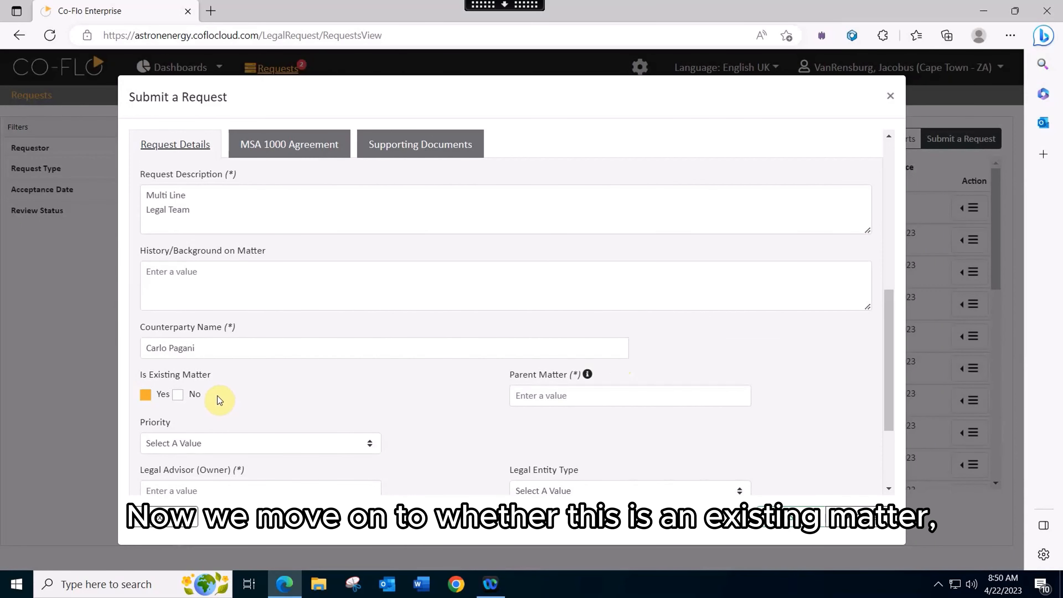
{"action": "left_click", "coordinate": [180, 396]}
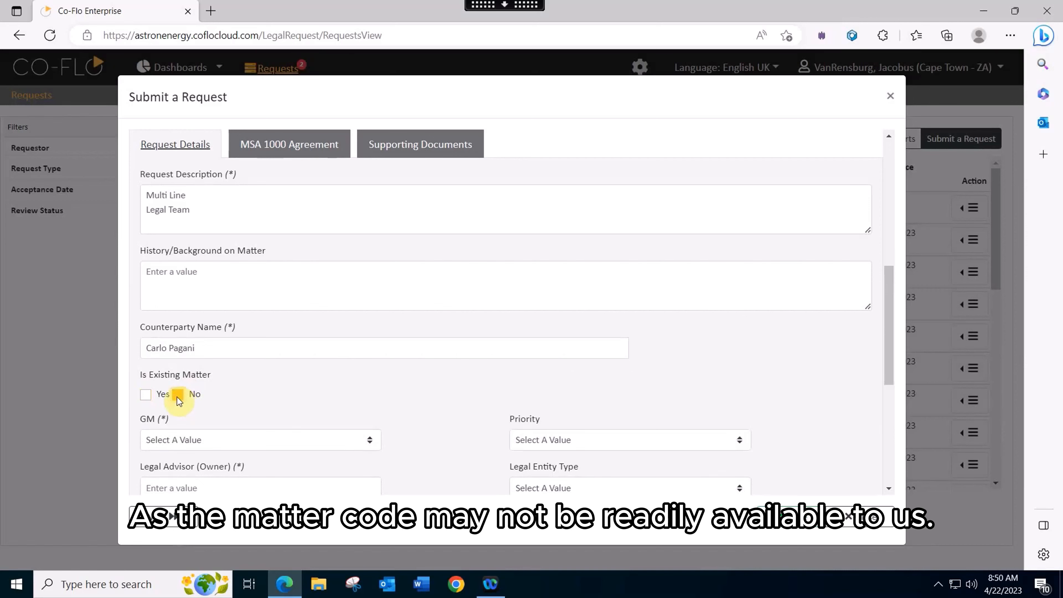
{"action": "scroll", "coordinate": [371, 403], "scroll_direction": "down", "scroll_amount": 3}
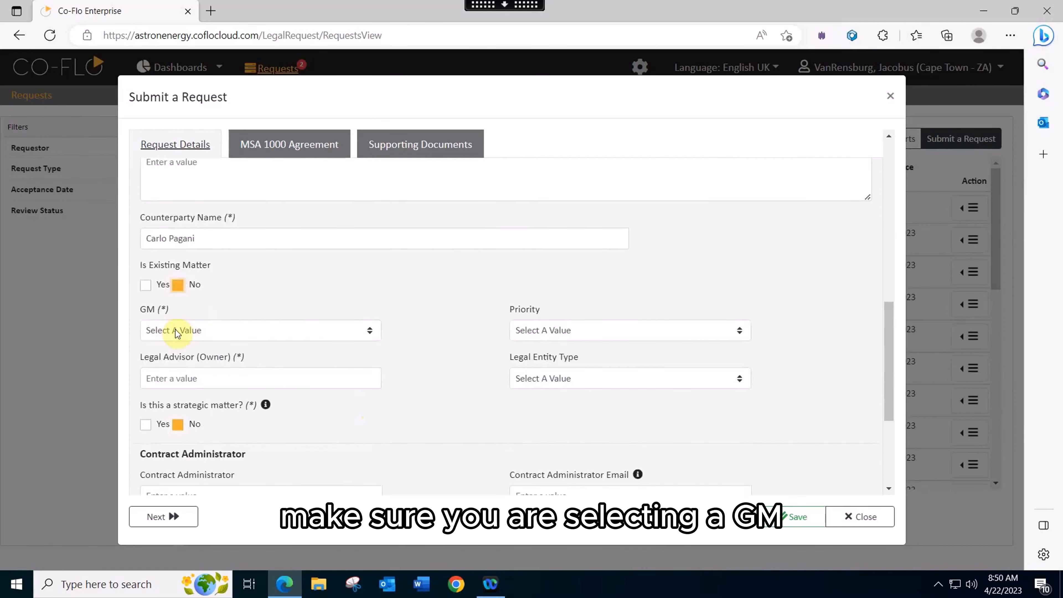
{"action": "left_click", "coordinate": [176, 329]}
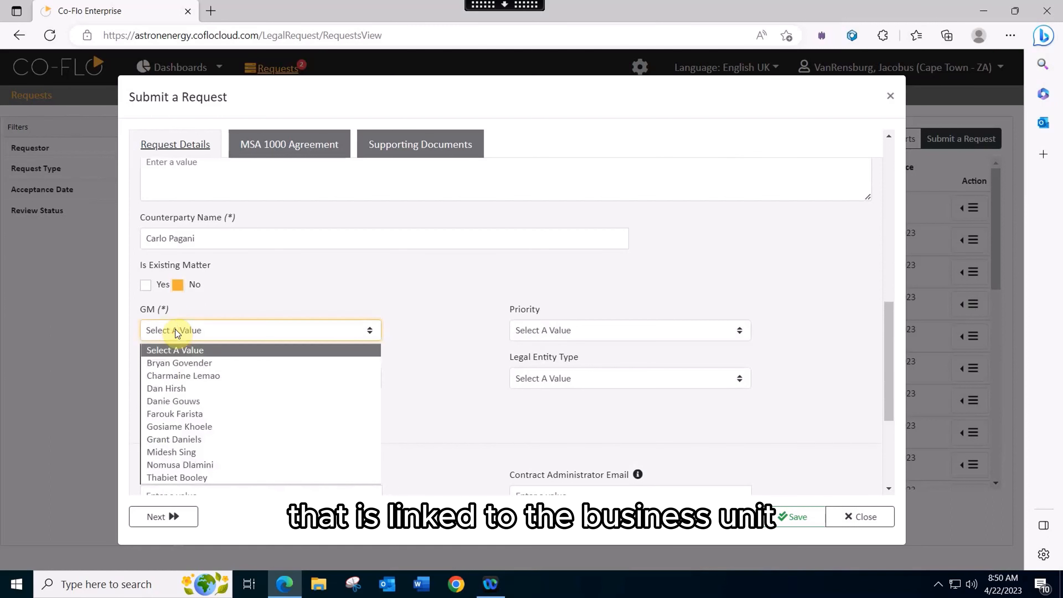
{"action": "left_click", "coordinate": [176, 364]}
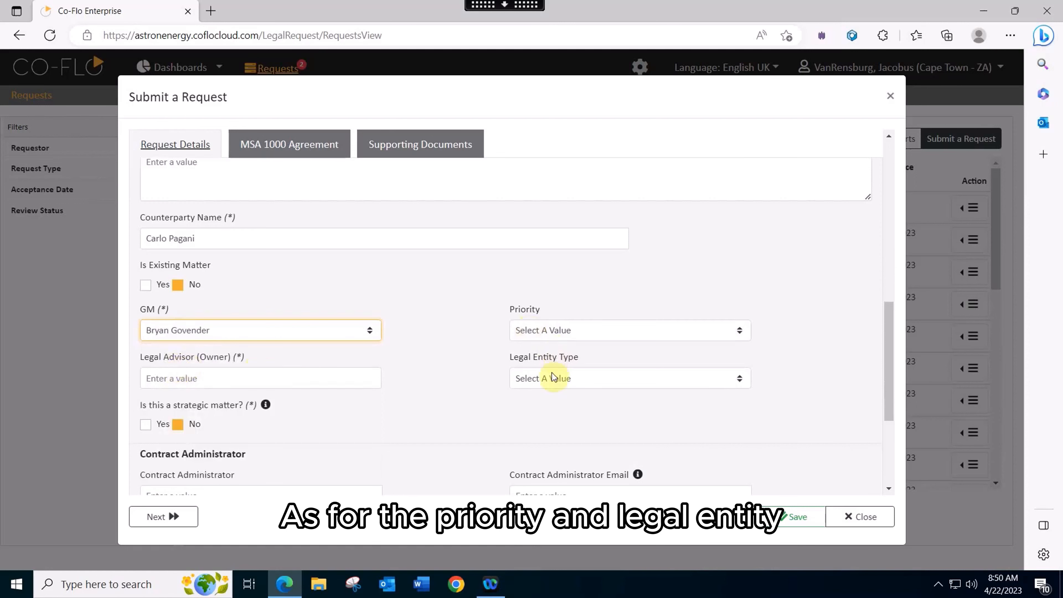
Set the priority to Standard: 7-10 business days and the legal entity type to Close Corporation - CC - 23
{"action": "left_click", "coordinate": [599, 331]}
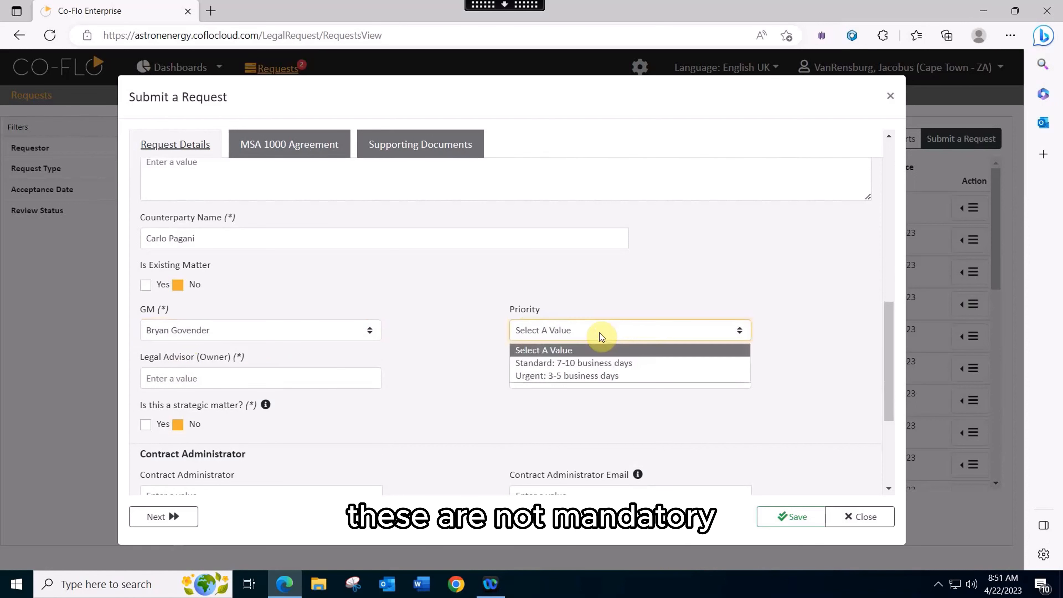
{"action": "left_click", "coordinate": [599, 362]}
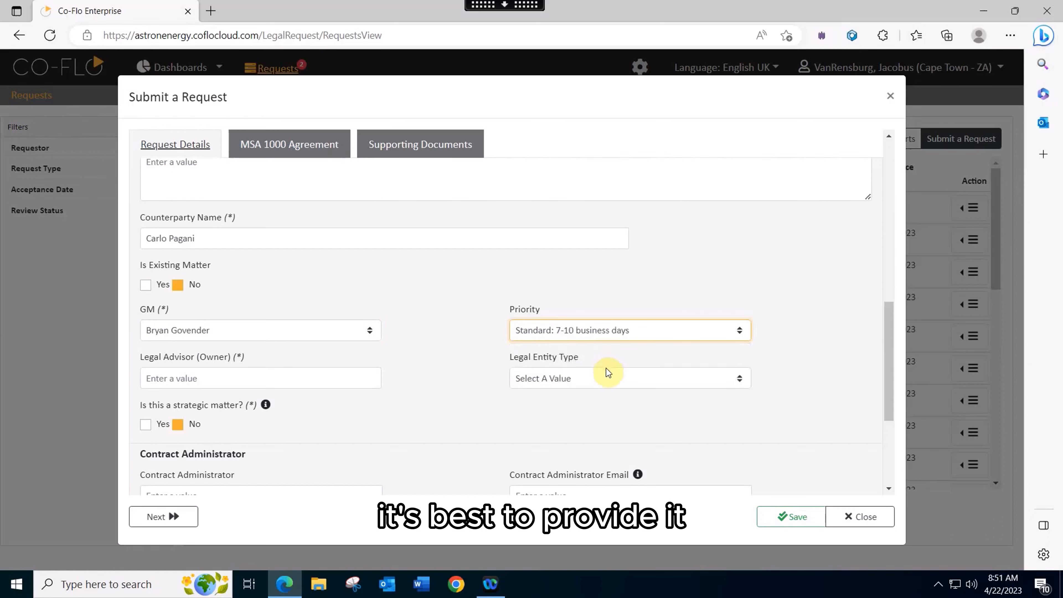
{"action": "left_click", "coordinate": [596, 378]}
{"action": "left_click", "coordinate": [581, 411]}
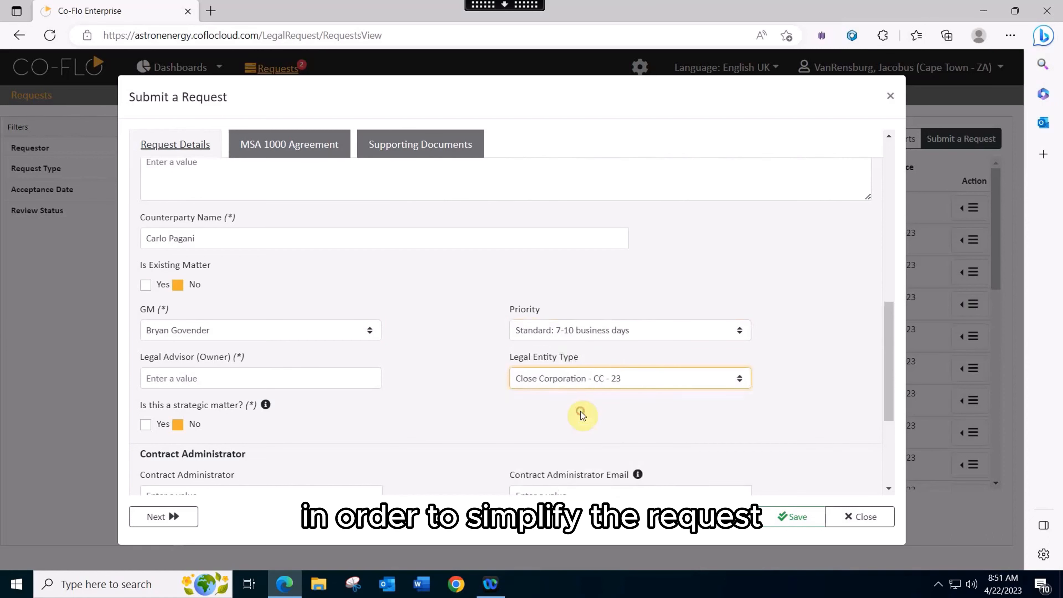
Look up the legal advisor by surname and select the matching person as the owner
{"action": "left_click", "coordinate": [178, 379]}
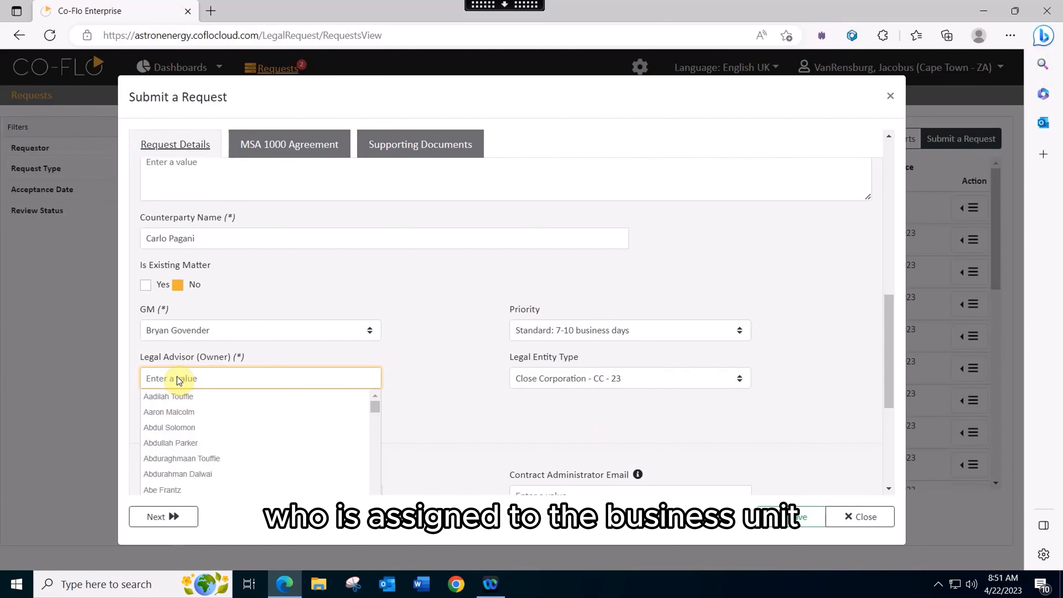
{"action": "type", "text": "nrensburg"}
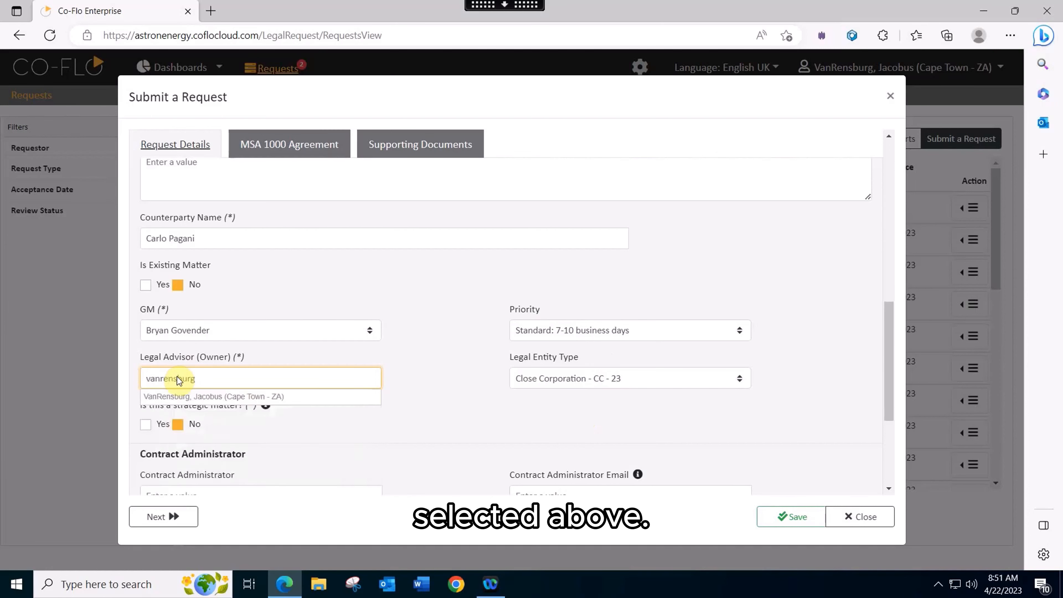
{"action": "left_click", "coordinate": [180, 395]}
Choose the first suggested contract administrator and the first suggested contract administrator email
{"action": "scroll", "coordinate": [188, 274], "scroll_direction": "down", "scroll_amount": 3}
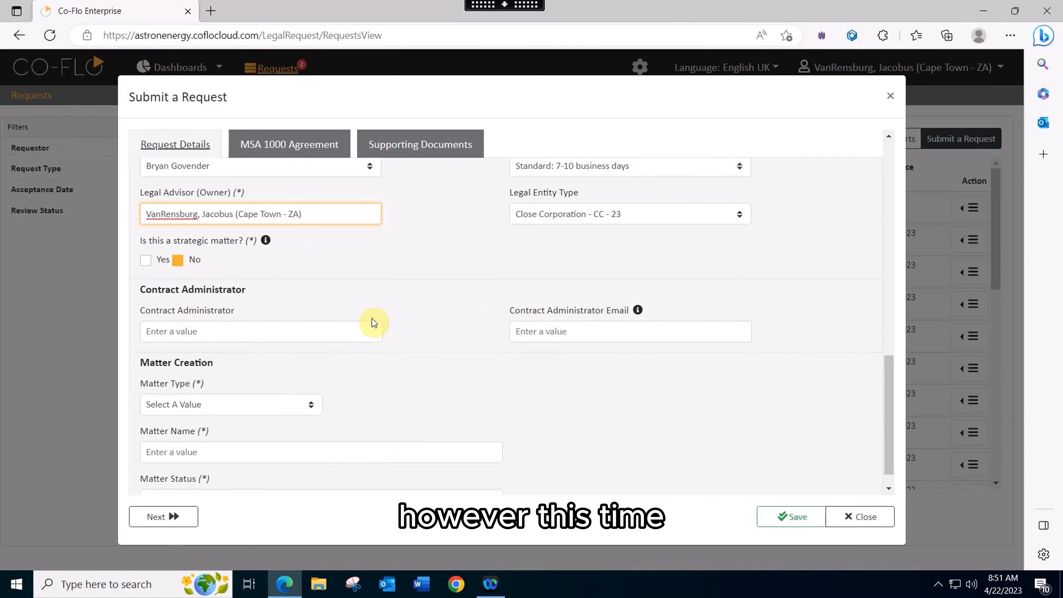
{"action": "left_click", "coordinate": [210, 330]}
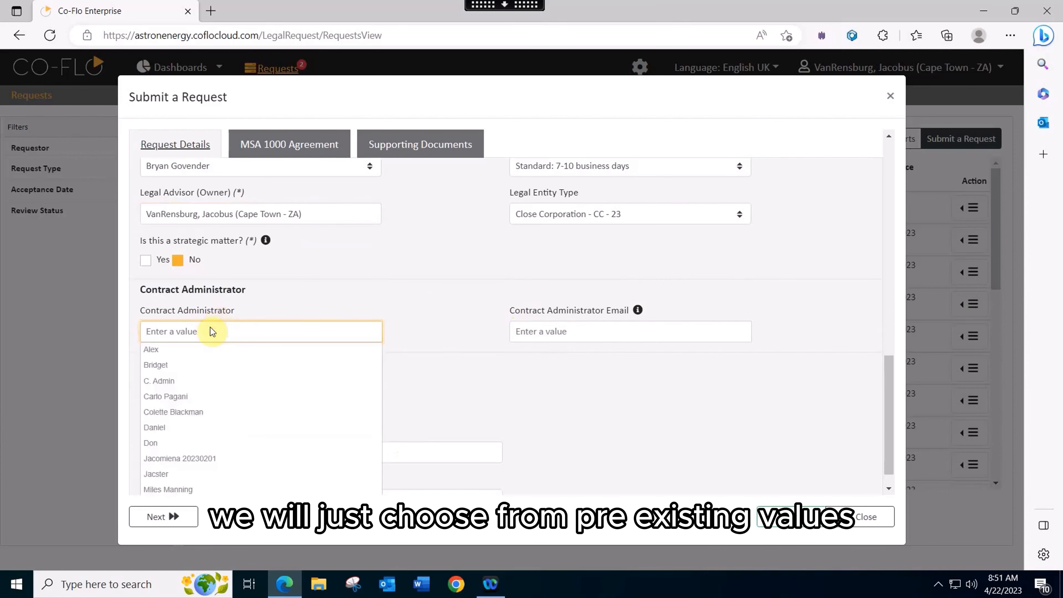
{"action": "left_click", "coordinate": [173, 348]}
{"action": "left_click", "coordinate": [547, 331]}
{"action": "left_click", "coordinate": [544, 348]}
Set the matter type to Commercial and the matter subcategory to Agreements
{"action": "scroll", "coordinate": [364, 363], "scroll_direction": "down", "scroll_amount": 1}
{"action": "left_click", "coordinate": [297, 378]}
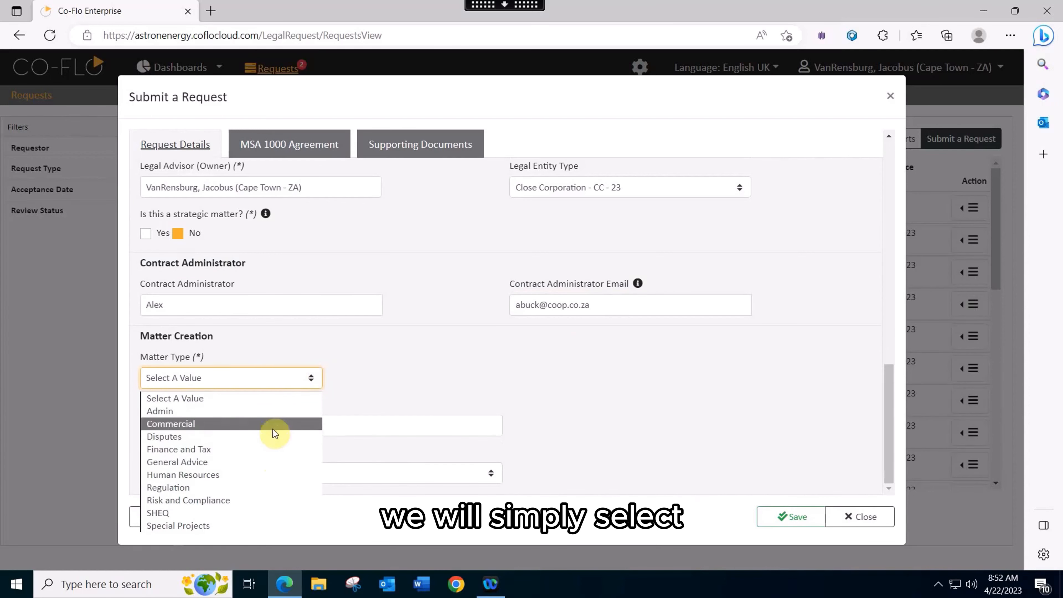
{"action": "left_click", "coordinate": [271, 424]}
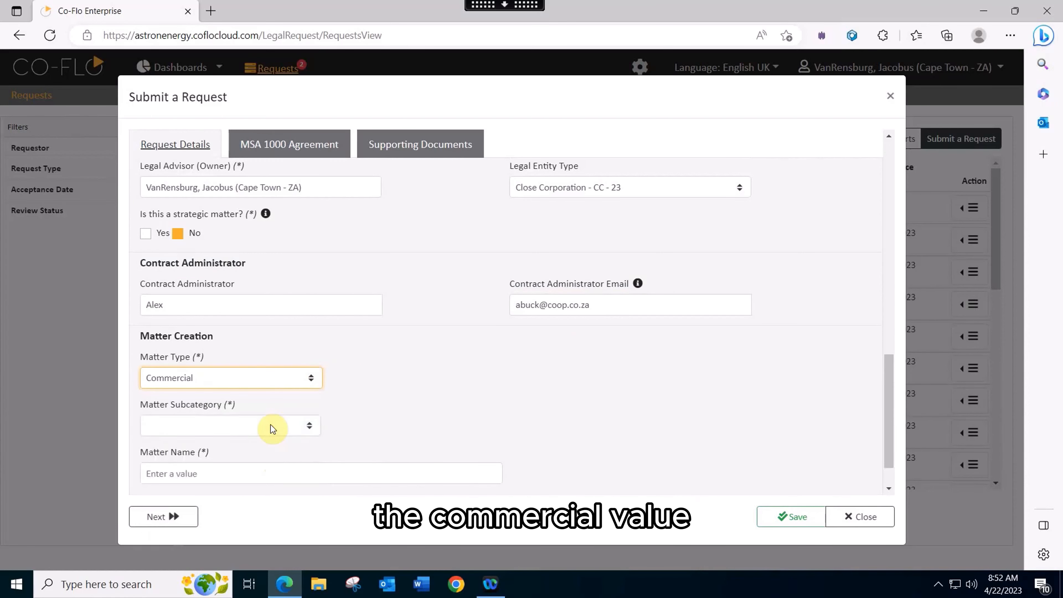
{"action": "left_click", "coordinate": [299, 426]}
{"action": "left_click", "coordinate": [251, 457]}
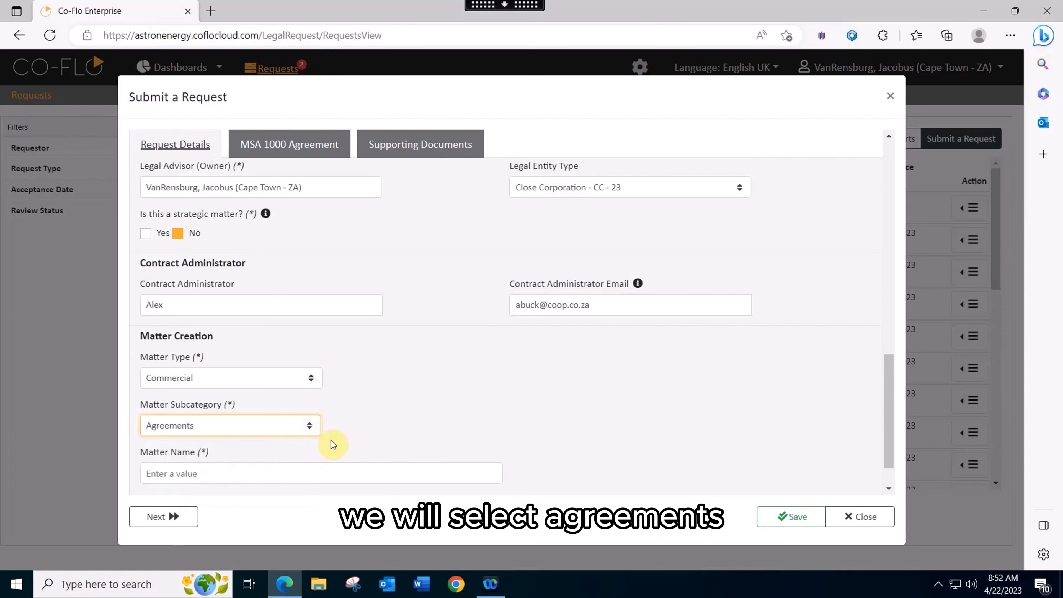
Name the matter "Astron vs Jacster"
{"action": "scroll", "coordinate": [379, 428], "scroll_direction": "down", "scroll_amount": 1}
{"action": "left_click", "coordinate": [232, 425]}
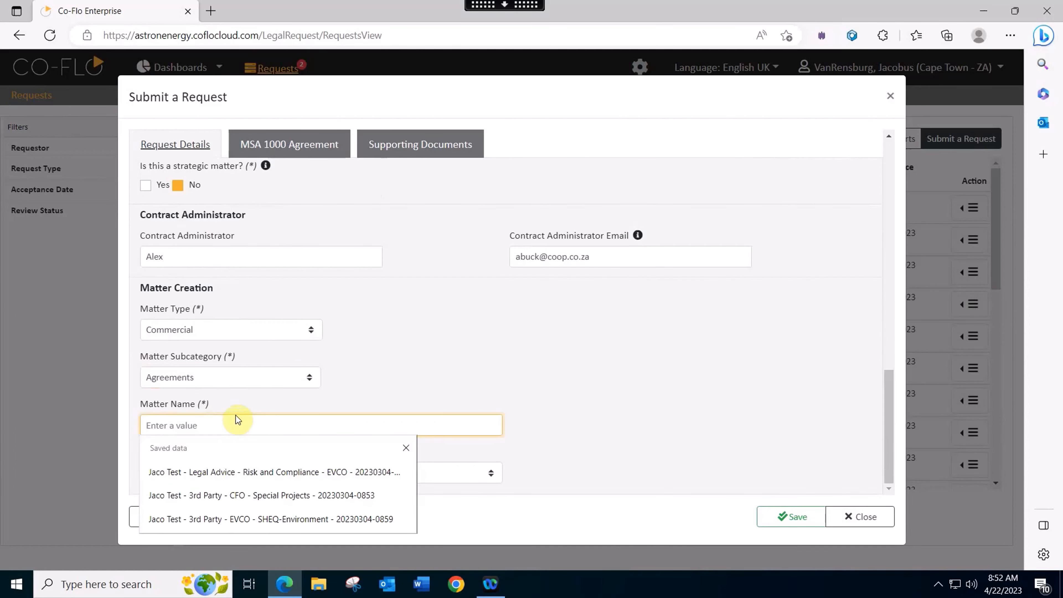
{"action": "type", "text": "Astron "}
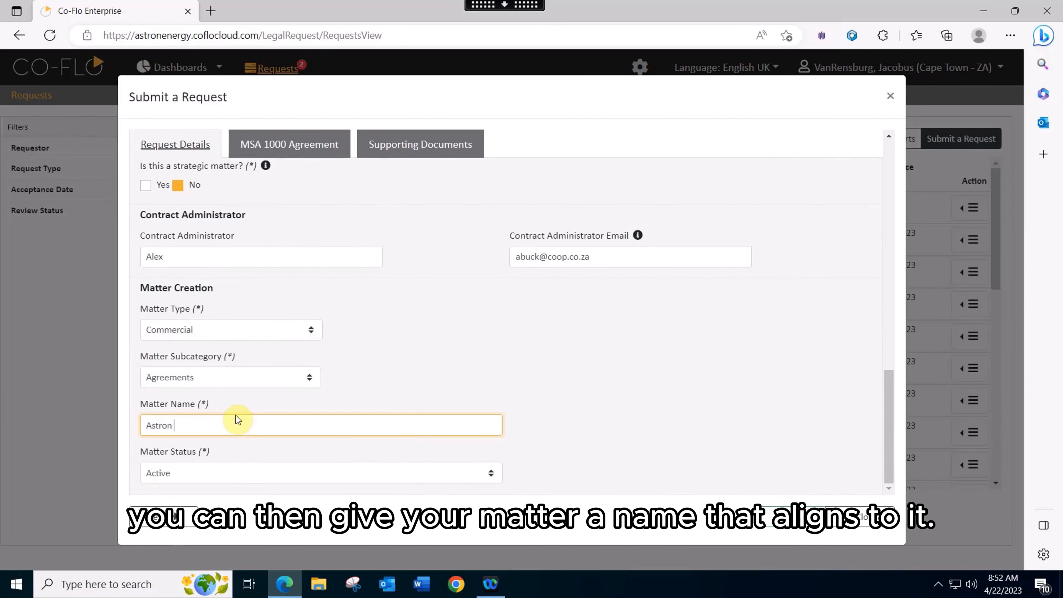
{"action": "type", "text": "vs Jacster"}
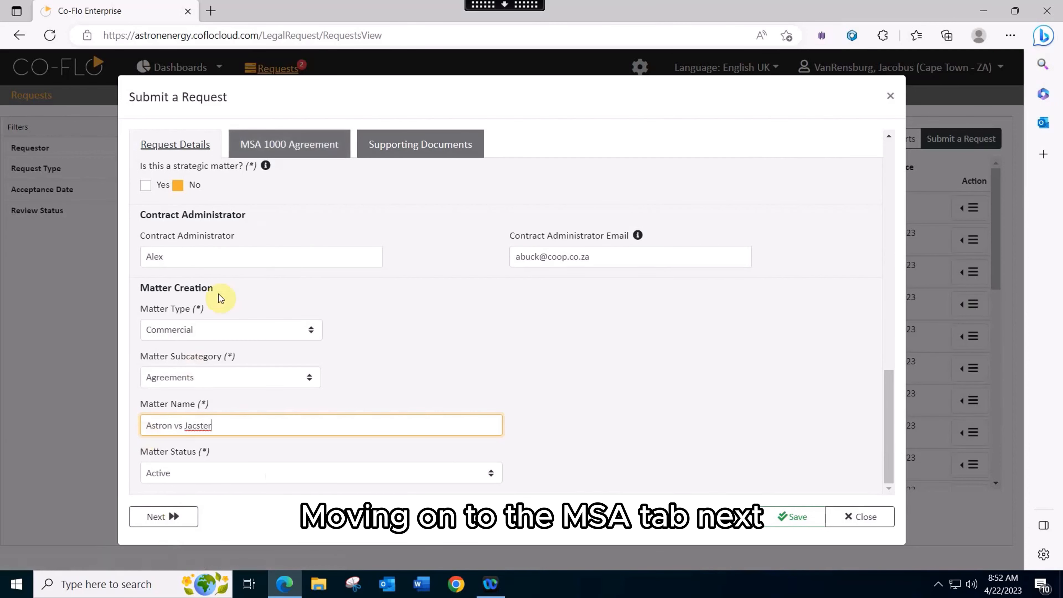
Open the MSA 1000 Agreement details and try to save the request with its mandatory fields still empty
{"action": "left_click", "coordinate": [296, 154]}
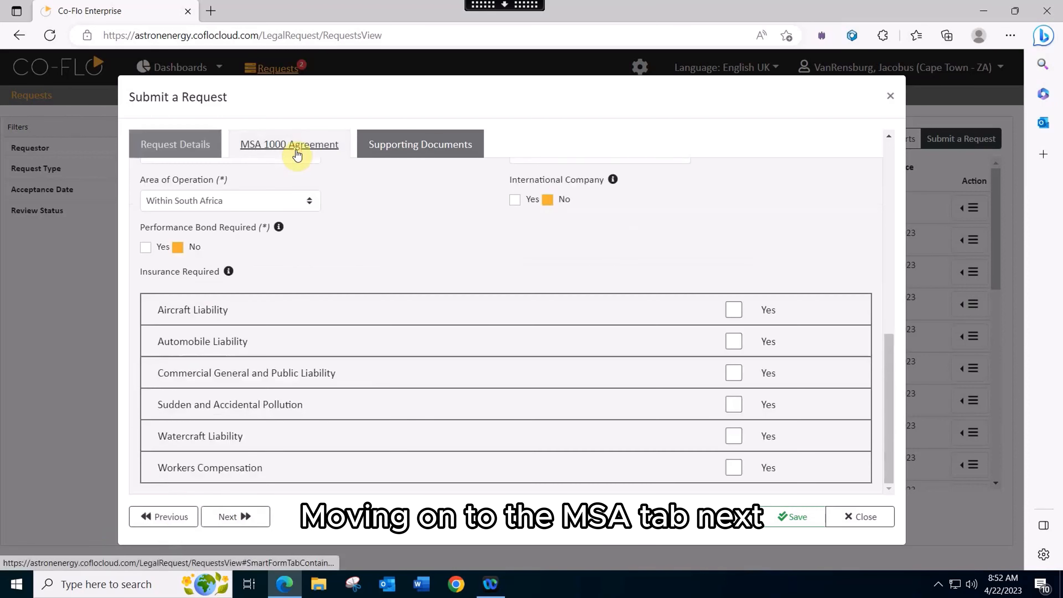
{"action": "scroll", "coordinate": [582, 309], "scroll_direction": "up", "scroll_amount": 5}
{"action": "scroll", "coordinate": [582, 308], "scroll_direction": "up", "scroll_amount": 3}
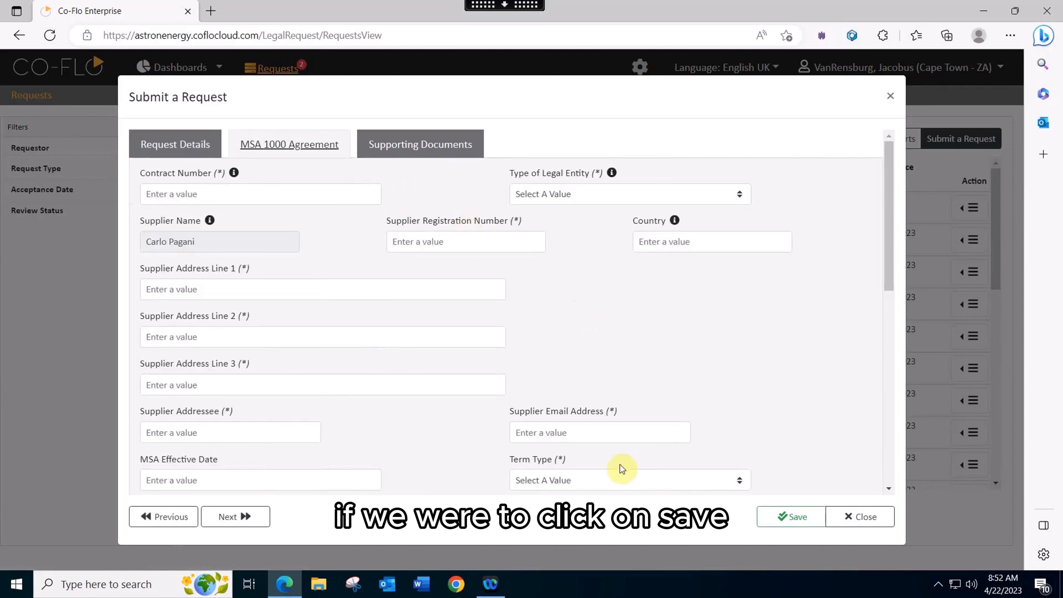
{"action": "left_click", "coordinate": [792, 524]}
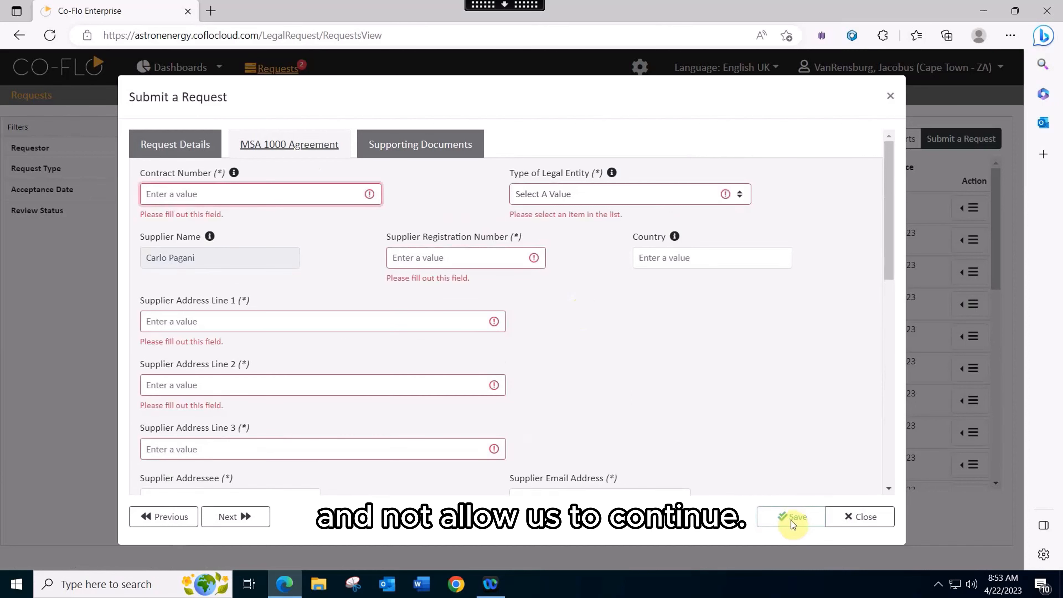
Enter the contract number, set the type of legal entity to Close Corporation, and fill in the supplier registration number
{"action": "left_click", "coordinate": [240, 197]}
{"action": "type", "text": "12345"}
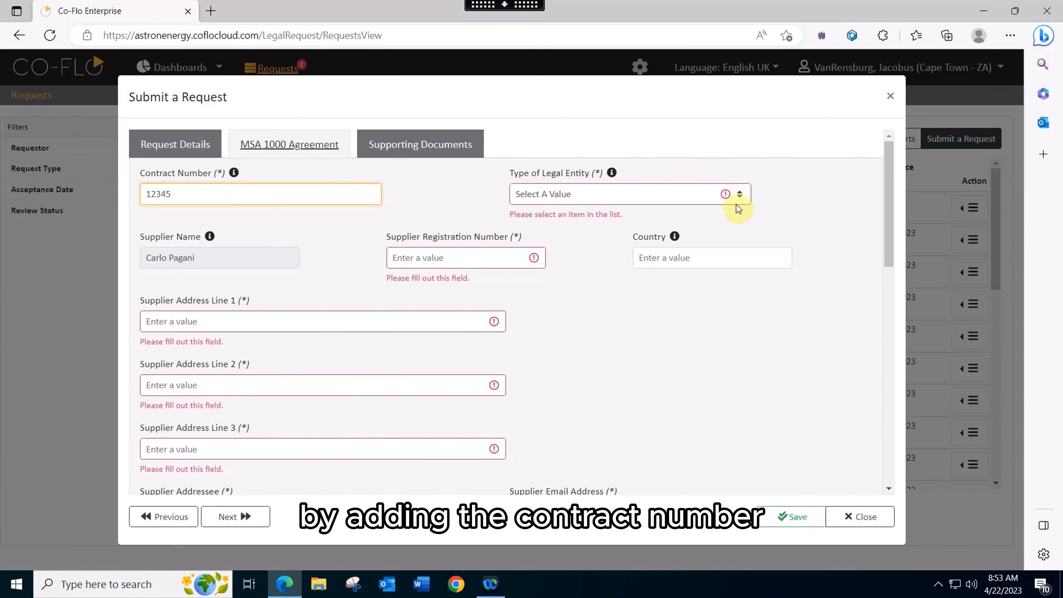
{"action": "left_click", "coordinate": [739, 197]}
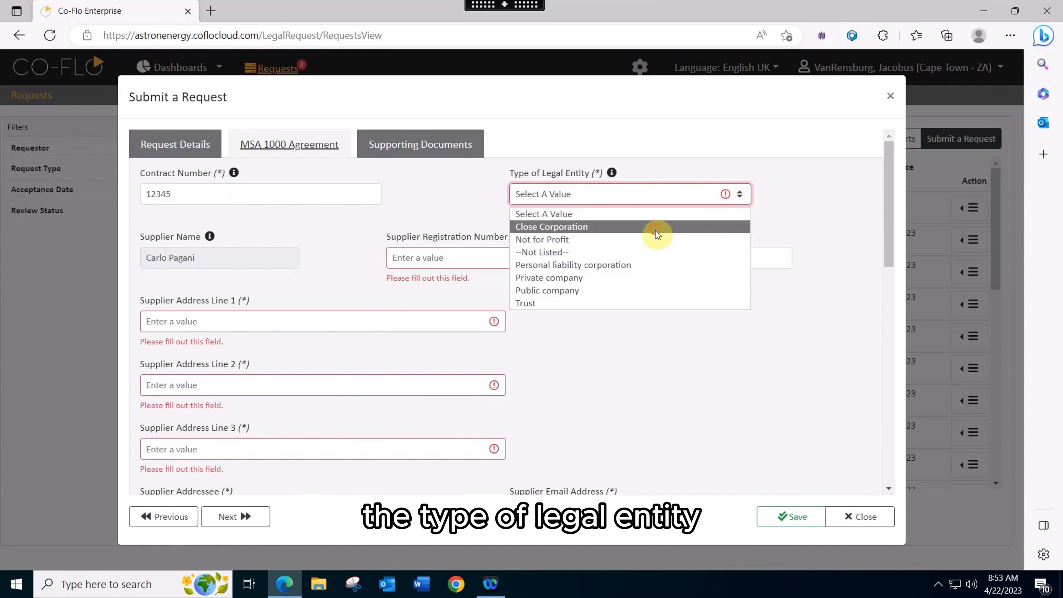
{"action": "left_click", "coordinate": [656, 230]}
{"action": "left_click", "coordinate": [445, 241]}
{"action": "type", "text": "1"}
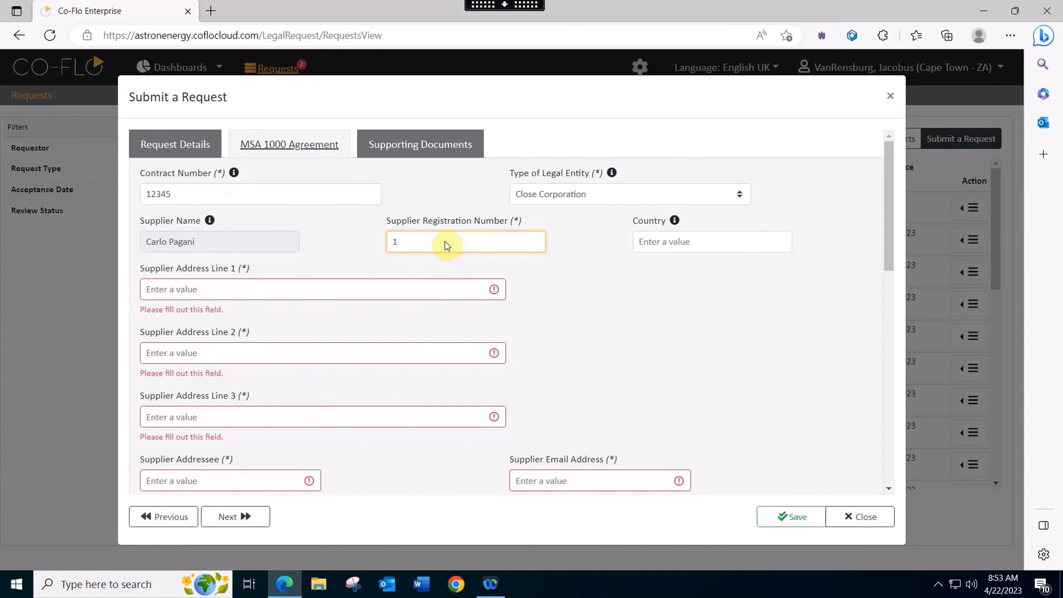
{"action": "type", "text": "994/002"}
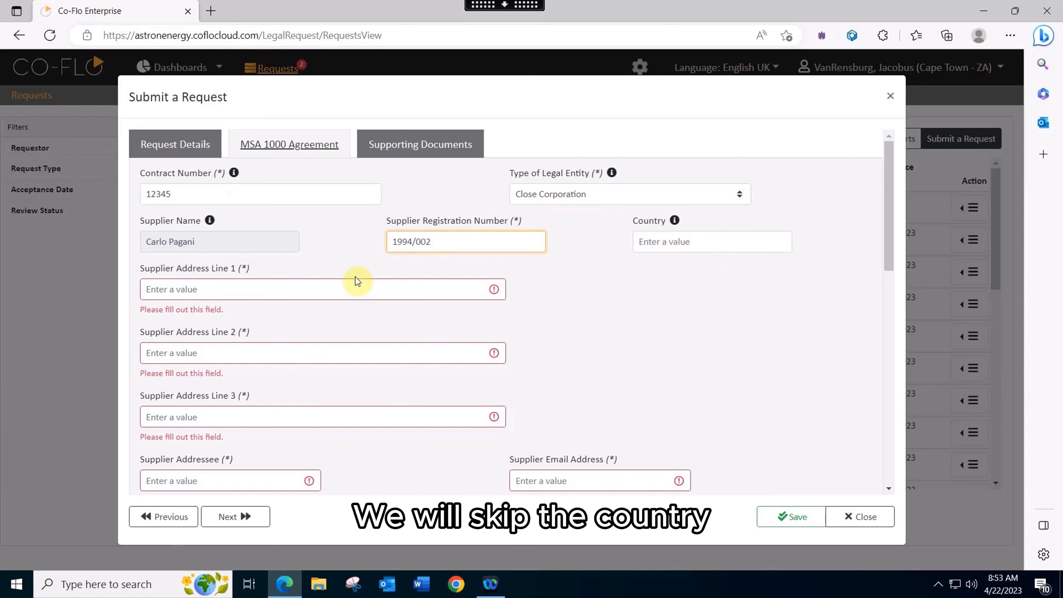
Fill supplier address lines 1, 2 and 3 with the placeholders AD1, AD2 and AD3
{"action": "left_click", "coordinate": [331, 286]}
{"action": "type", "text": "AD1"}
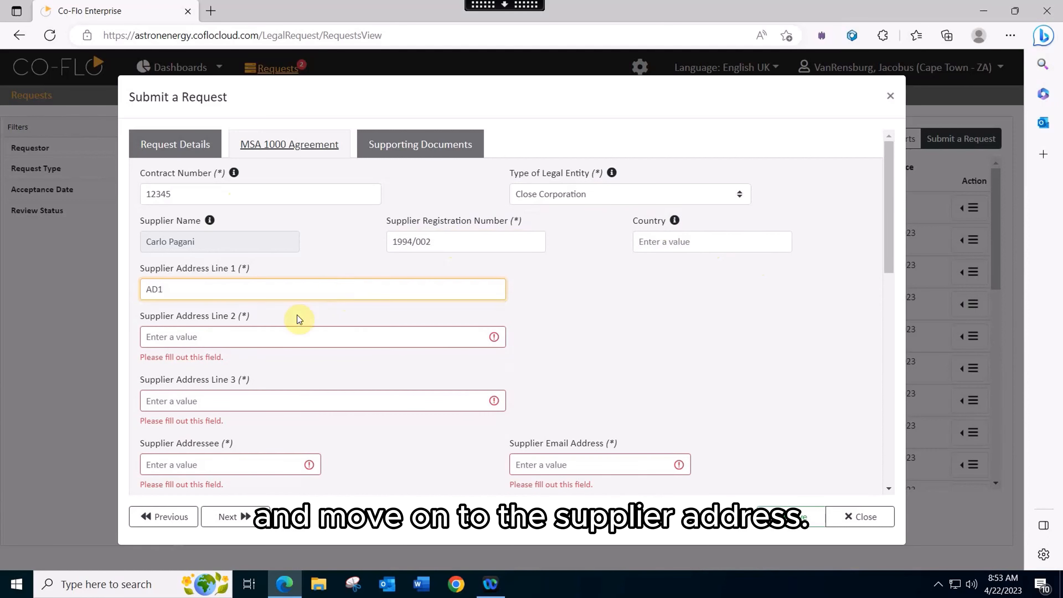
{"action": "left_click", "coordinate": [256, 339]}
{"action": "type", "text": "AD2"}
{"action": "left_click", "coordinate": [205, 384]}
{"action": "type", "text": "AD"}
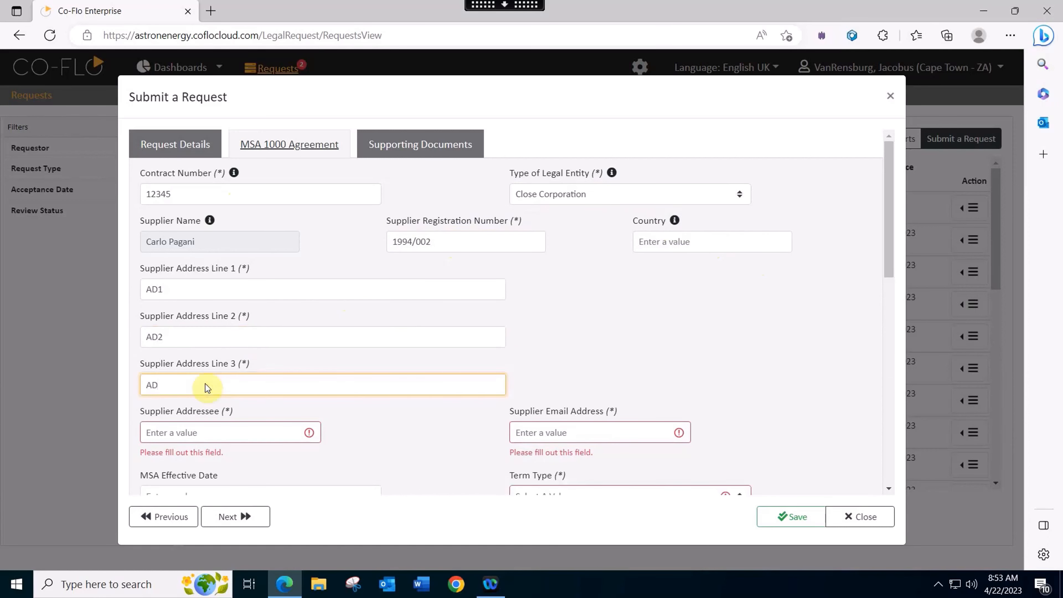
{"action": "type", "text": "3"}
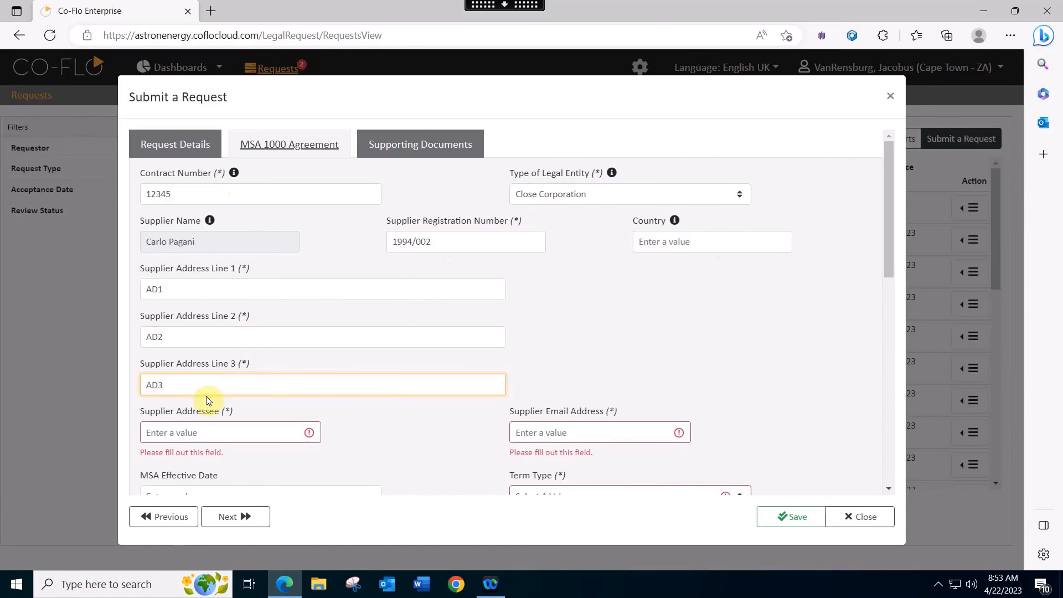
Enter the supplier addressee's first name and the supplier's email address
{"action": "left_click", "coordinate": [220, 430]}
{"action": "type", "text": "Jaco"}
{"action": "left_click", "coordinate": [525, 432]}
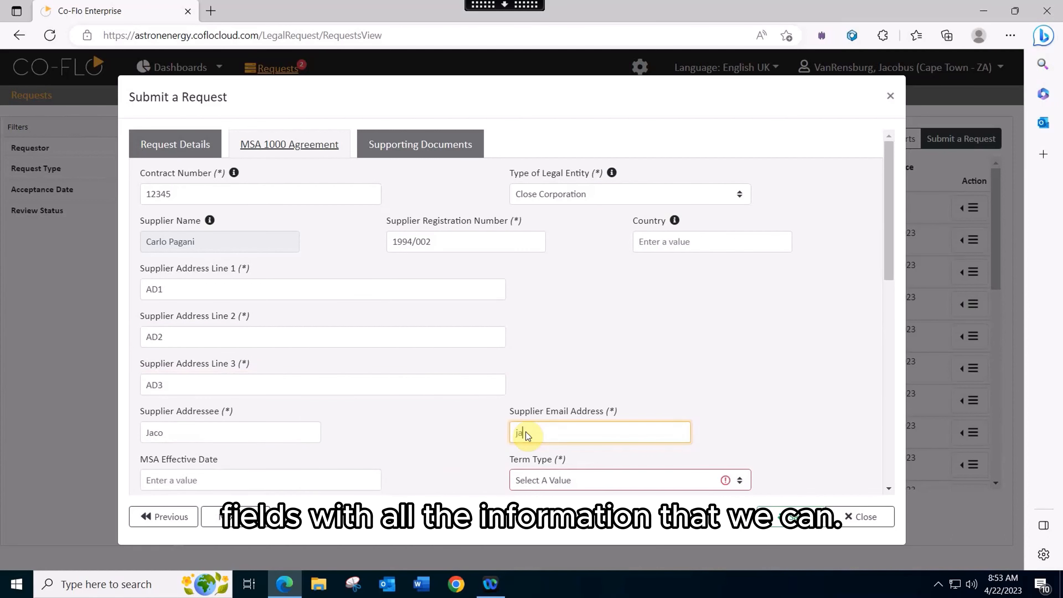
Set Import/Export to N/A and KPIs to Yes
{"action": "scroll", "coordinate": [544, 429], "scroll_direction": "down", "scroll_amount": 2}
{"action": "left_click", "coordinate": [231, 411]}
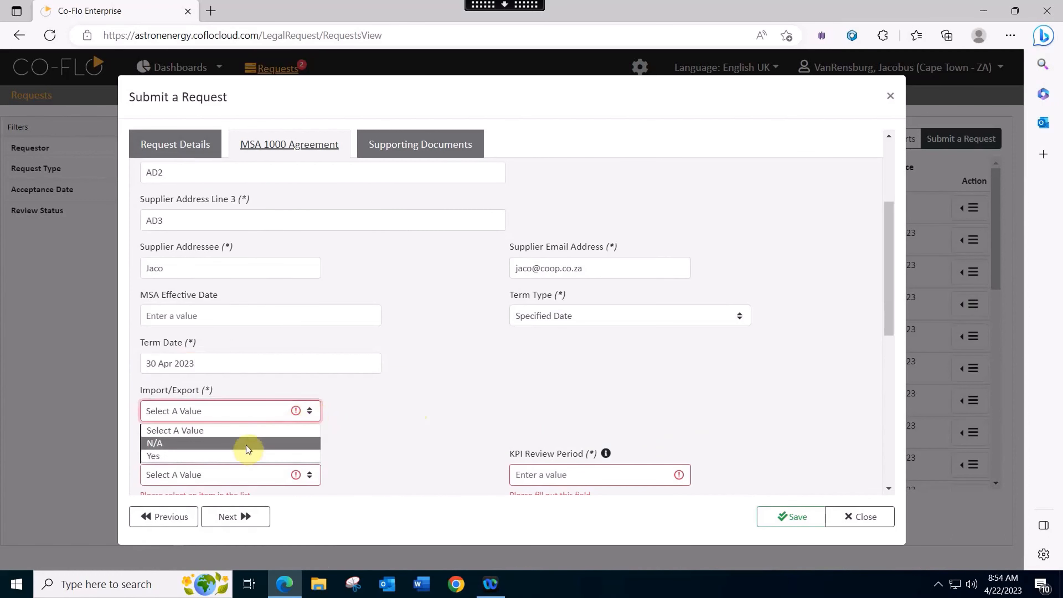
{"action": "left_click", "coordinate": [248, 443]}
{"action": "scroll", "coordinate": [316, 404], "scroll_direction": "down", "scroll_amount": 1}
{"action": "left_click", "coordinate": [315, 404]}
{"action": "left_click", "coordinate": [251, 447]}
Set the KPI review period to 1, the second-period KPI penalty to 2 and the third-period penalty to 3
{"action": "left_click", "coordinate": [527, 404]}
{"action": "type", "text": "1"}
{"action": "left_click", "coordinate": [260, 457]}
{"action": "type", "text": "2"}
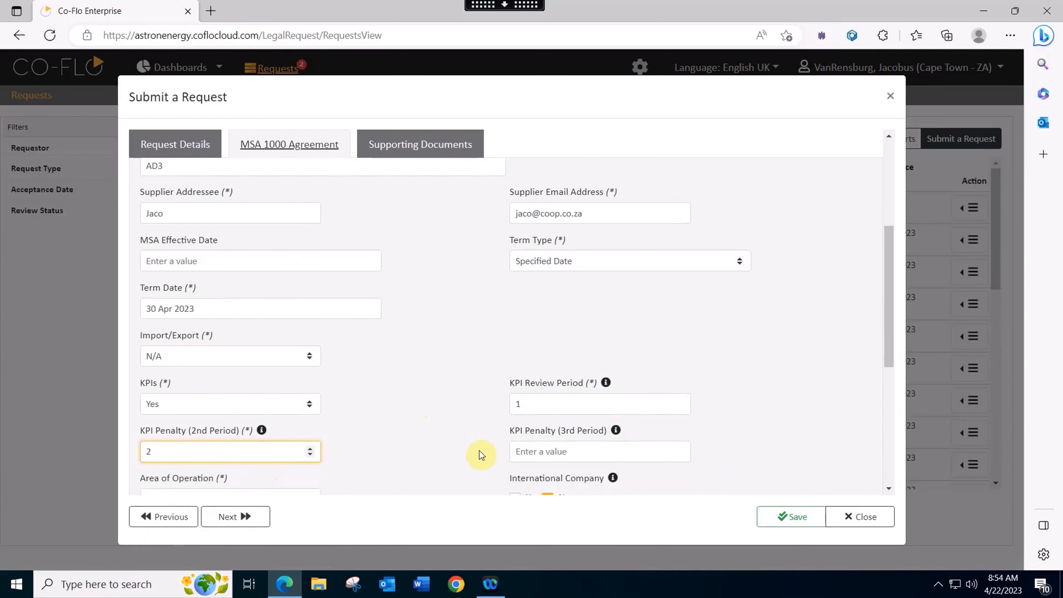
{"action": "left_click", "coordinate": [527, 452]}
{"action": "type", "text": "3"}
Keep Within South Africa as the area of operation
{"action": "scroll", "coordinate": [658, 346], "scroll_direction": "down", "scroll_amount": 3}
{"action": "left_click", "coordinate": [308, 340]}
{"action": "left_click", "coordinate": [309, 340]}
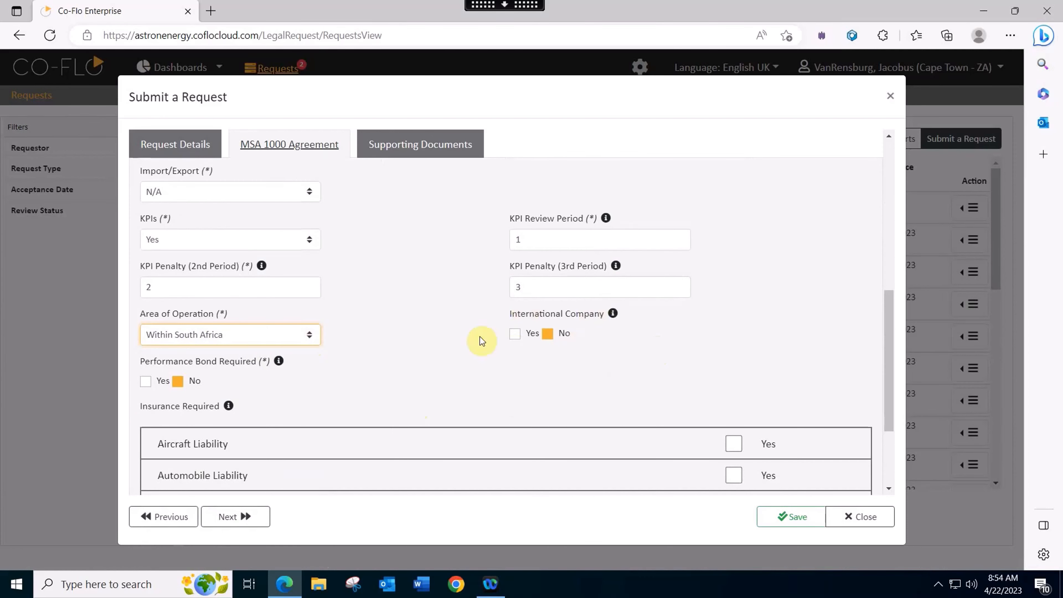
Mark Aircraft Liability, Commercial General and Public Liability, and Sudden and Accidental Pollution as required insurance
{"action": "scroll", "coordinate": [527, 349], "scroll_direction": "down", "scroll_amount": 3}
{"action": "left_click", "coordinate": [733, 310]}
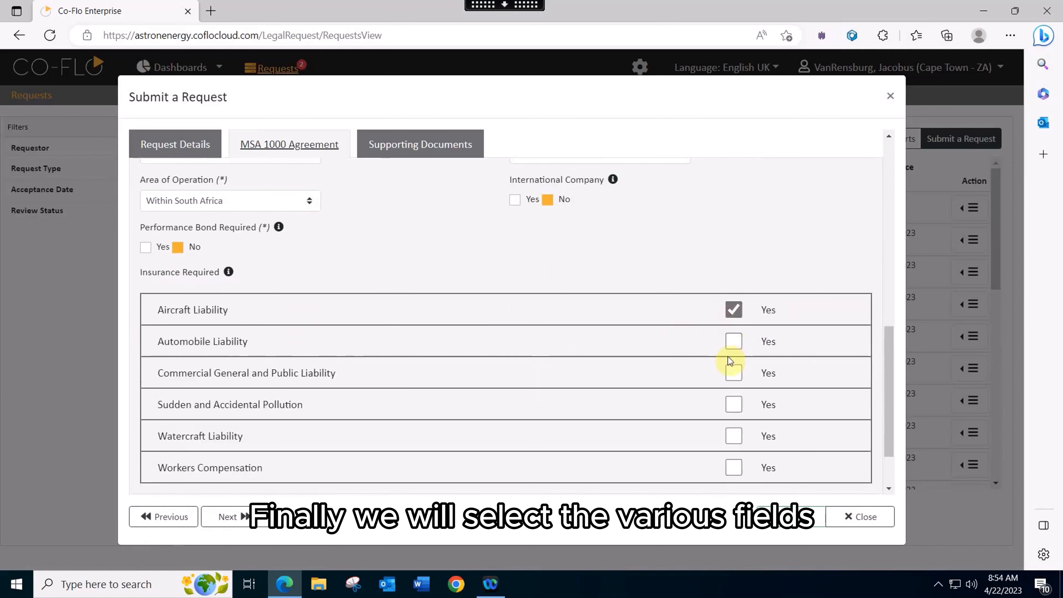
{"action": "left_click", "coordinate": [733, 374]}
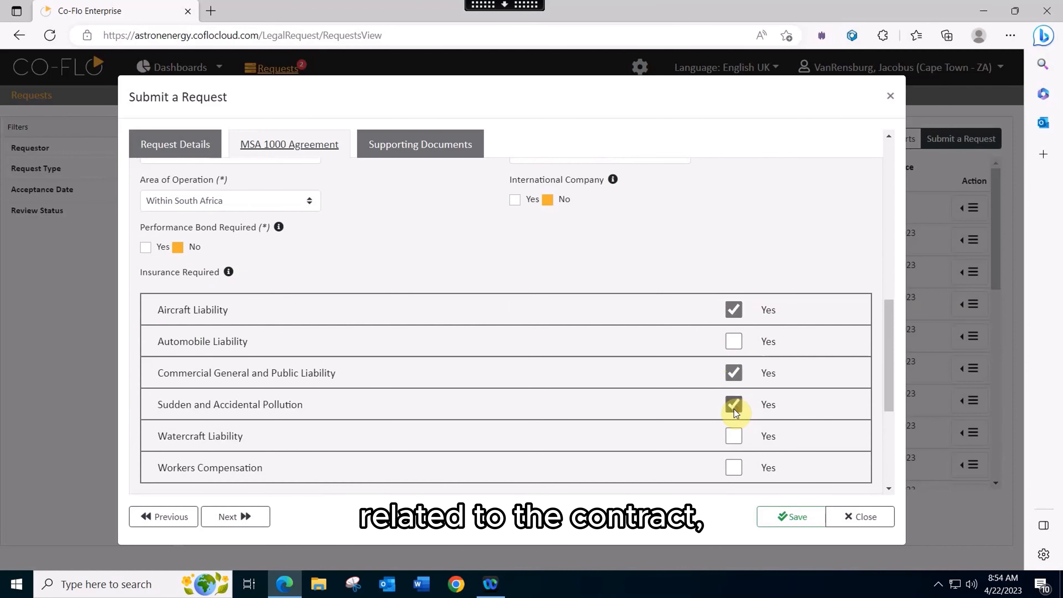
Go to the supporting documents section and save the request without attaching any files
{"action": "scroll", "coordinate": [747, 341], "scroll_direction": "down", "scroll_amount": 5}
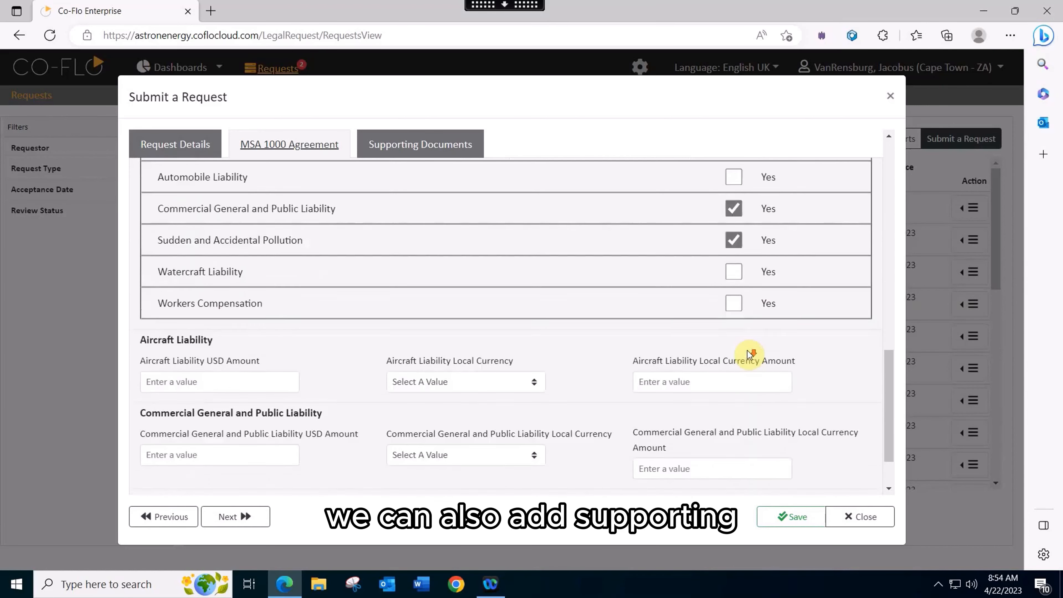
{"action": "left_click", "coordinate": [437, 149]}
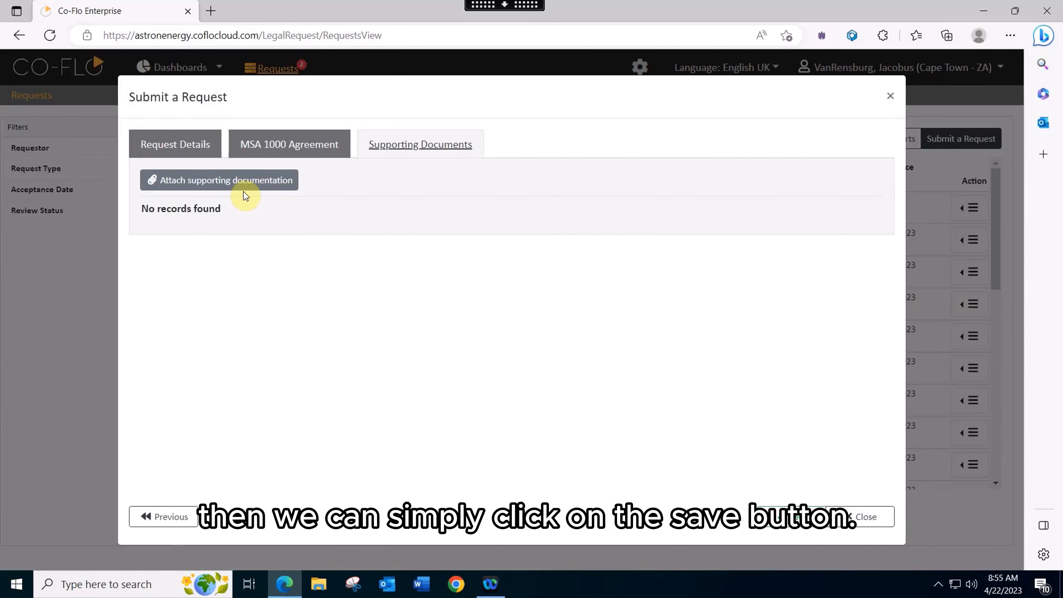
{"action": "left_click", "coordinate": [791, 524]}
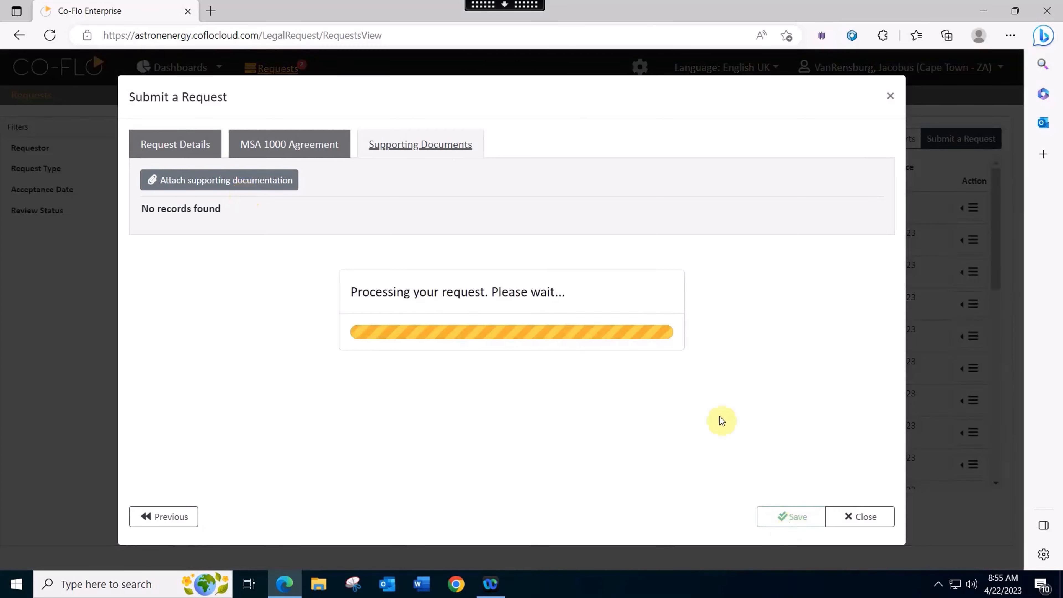